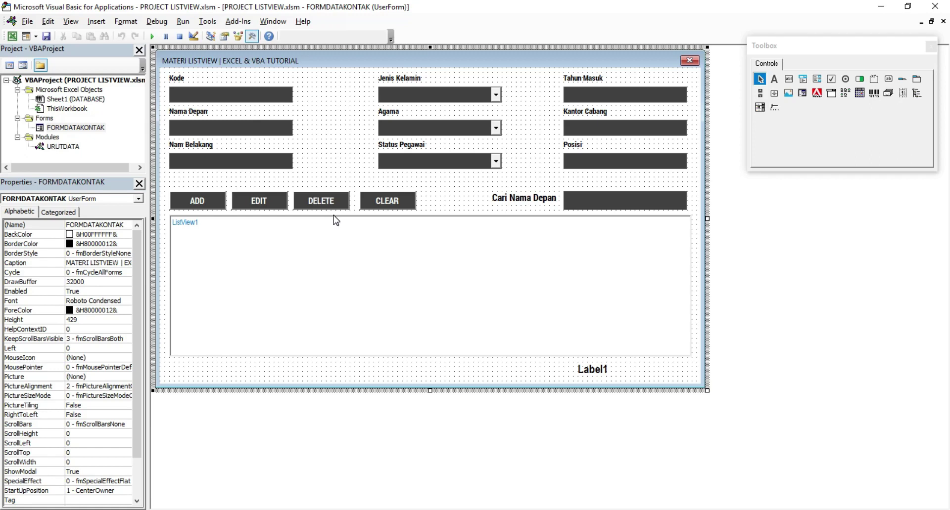
# - Check the CLEAR button and Cari Nama Depan box properties, then run FORMDATAKONTAK
pyautogui.click(388, 200)
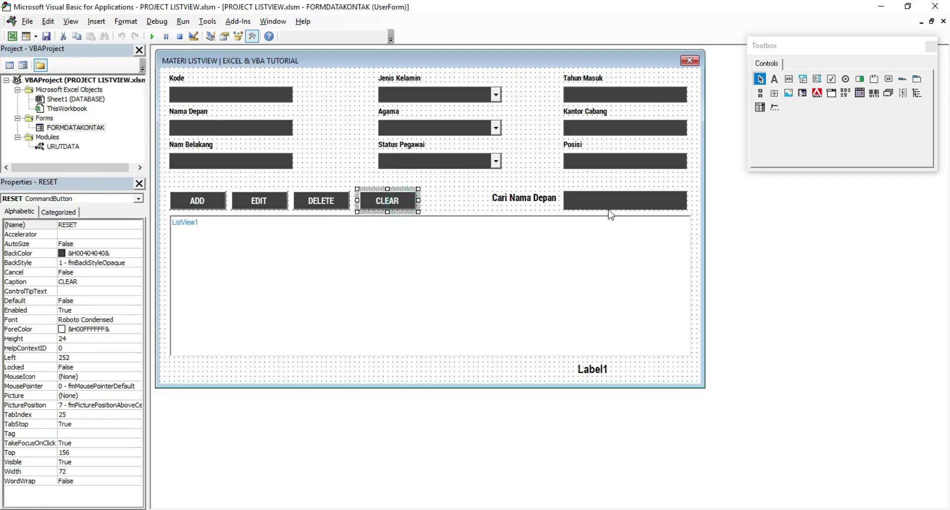
pyautogui.click(597, 201)
pyautogui.click(456, 200)
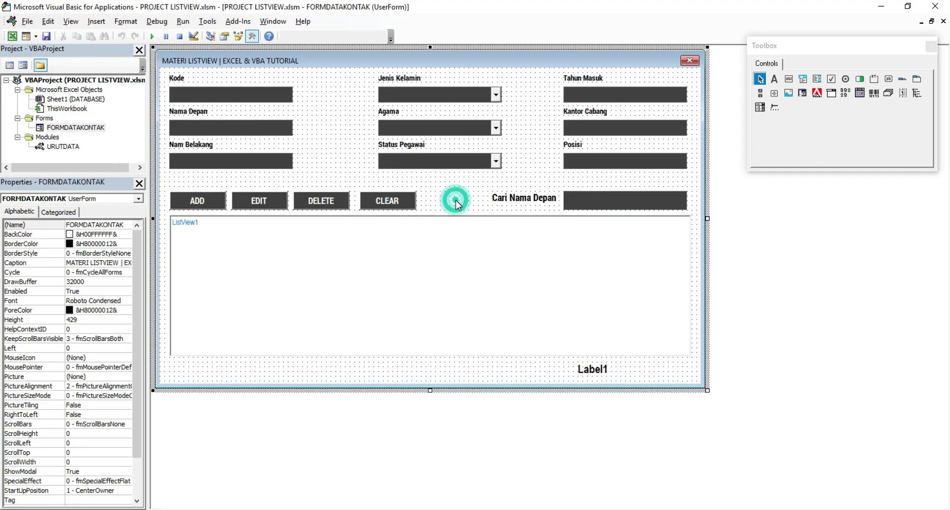
pyautogui.click(582, 200)
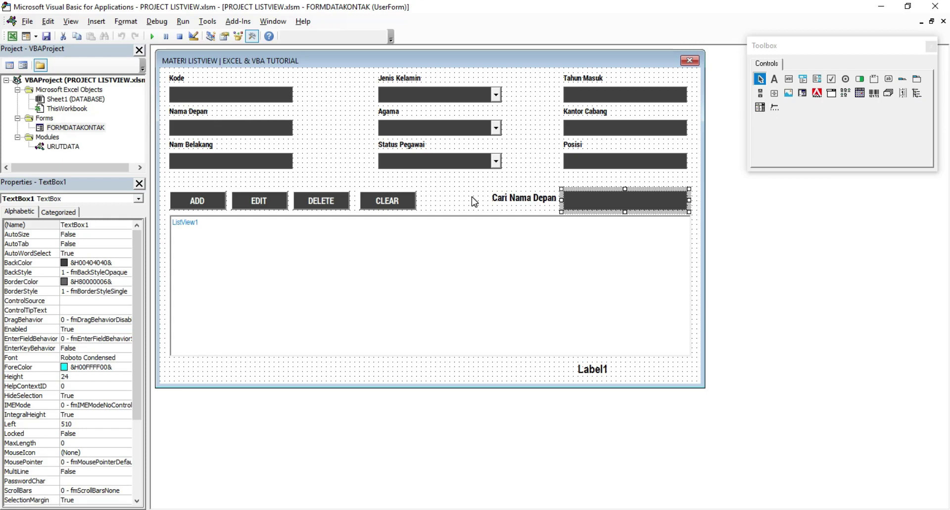
pyautogui.click(432, 199)
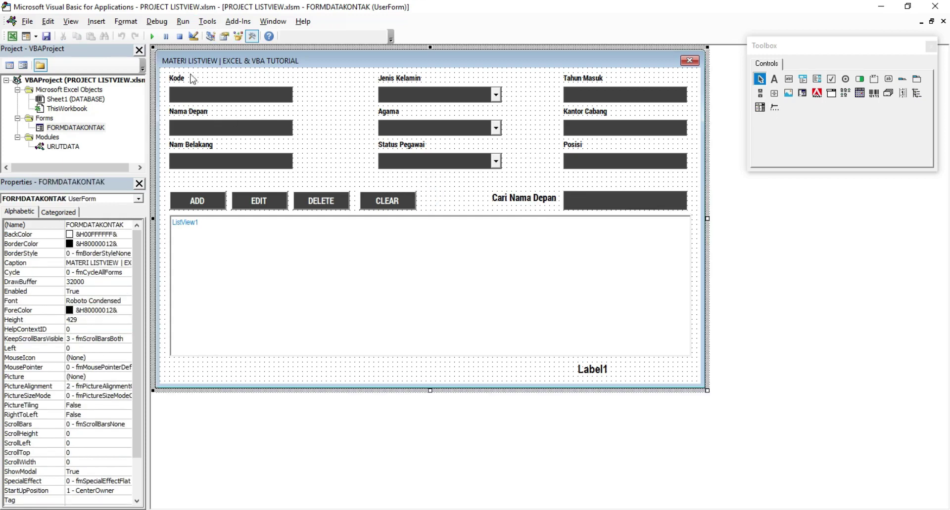
pyautogui.click(153, 37)
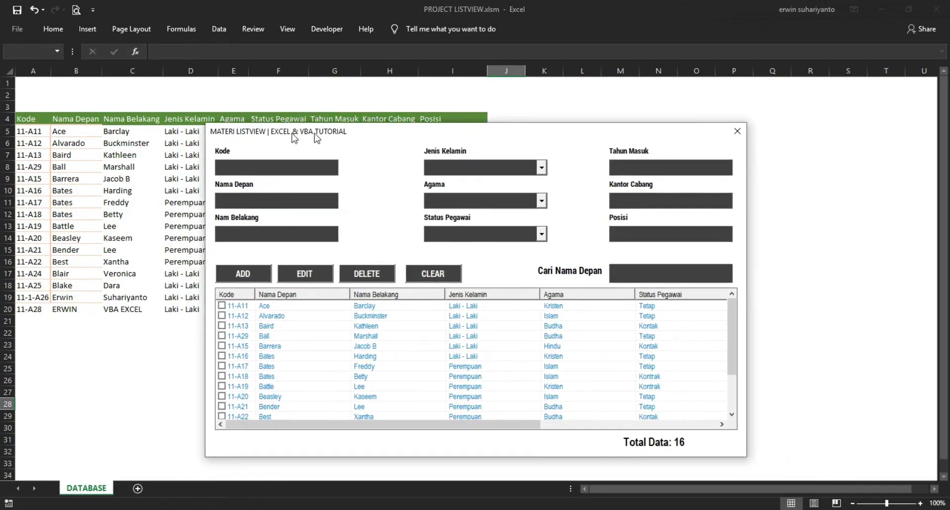
pyautogui.moveTo(376, 213); pyautogui.dragTo(238, 99)
pyautogui.click(355, 282)
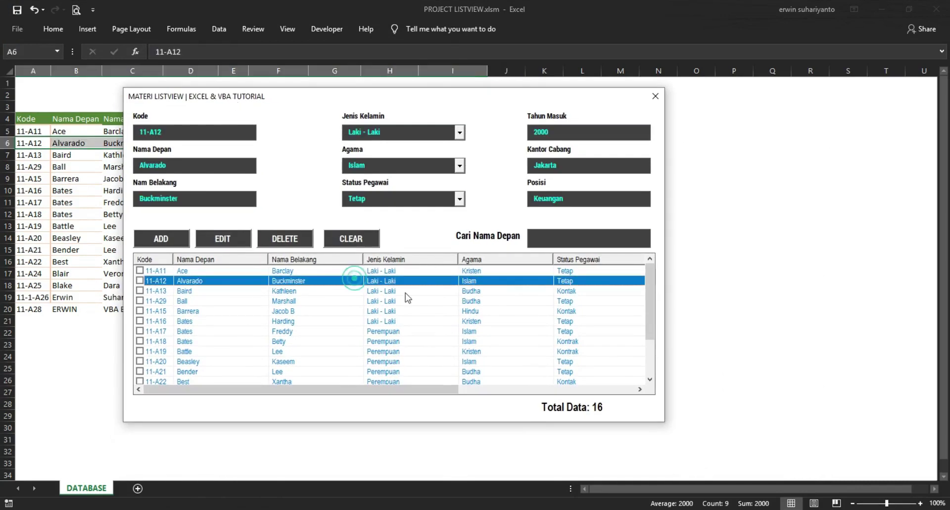
pyautogui.click(394, 312)
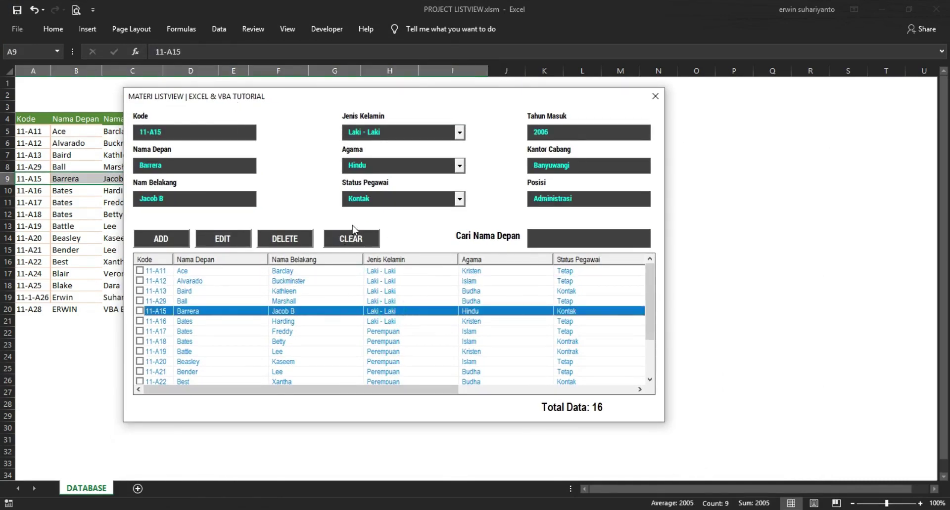
pyautogui.click(373, 341)
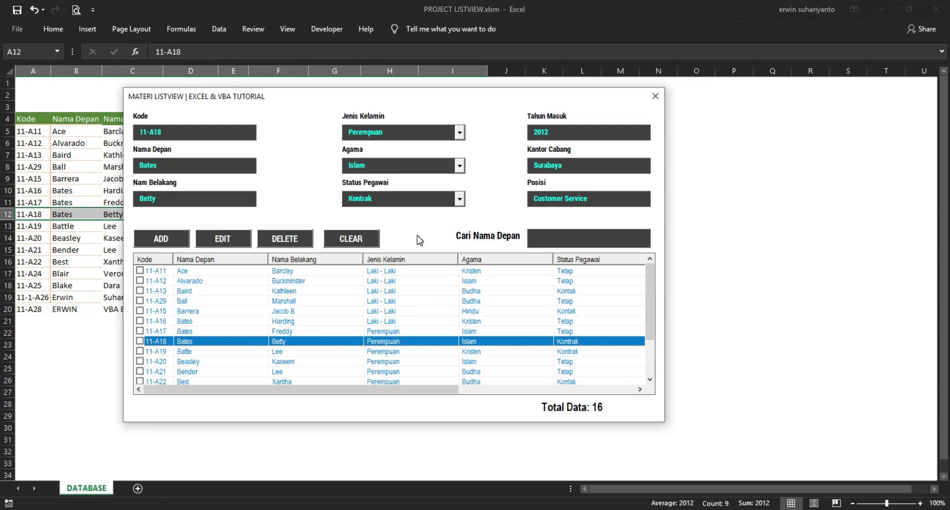
# - Empty the form fields with CLEAR and focus the Cari Nama Depan search box
pyautogui.moveTo(463, 99); pyautogui.dragTo(451, 55)
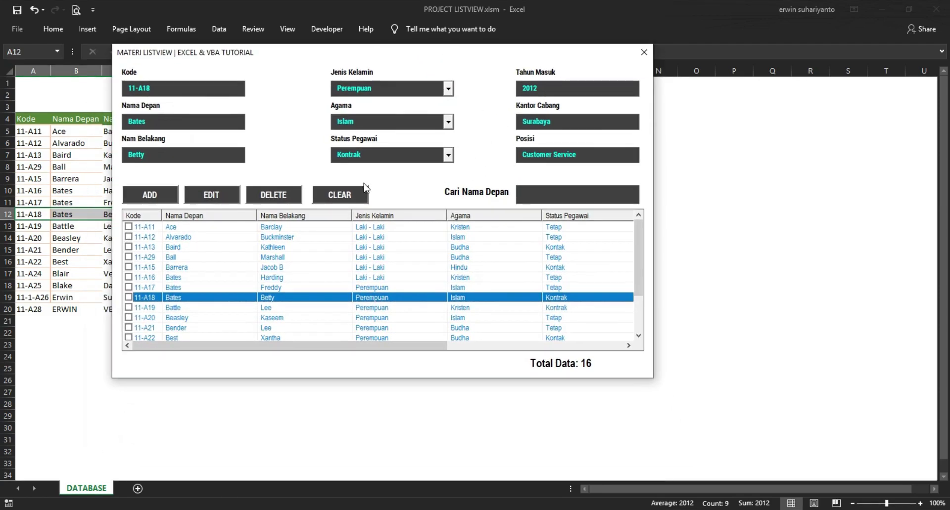
pyautogui.click(347, 195)
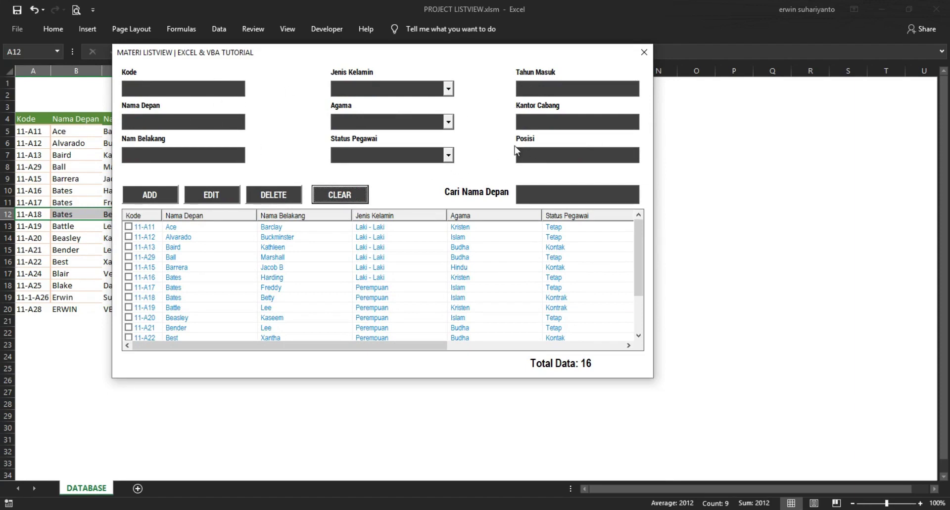
pyautogui.moveTo(416, 58)
pyautogui.mouseDown()
pyautogui.moveTo(375, 153)
pyautogui.moveTo(390, 42)
pyautogui.mouseUp()
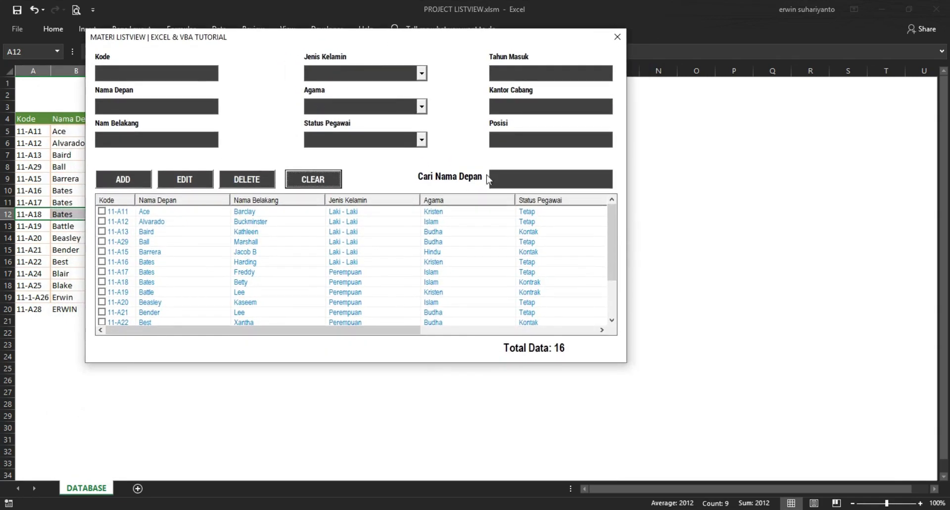
pyautogui.click(528, 181)
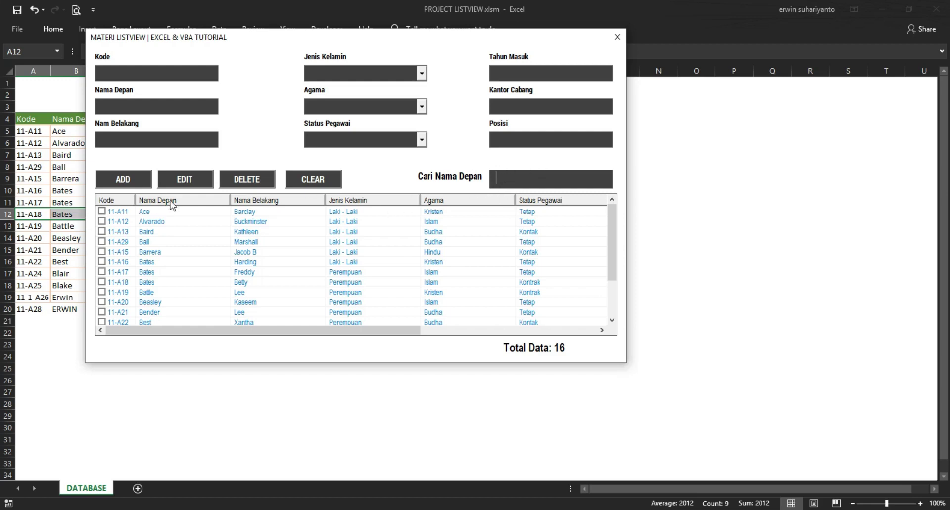
# - Close the running form and return to the Excel worksheet
pyautogui.click(616, 37)
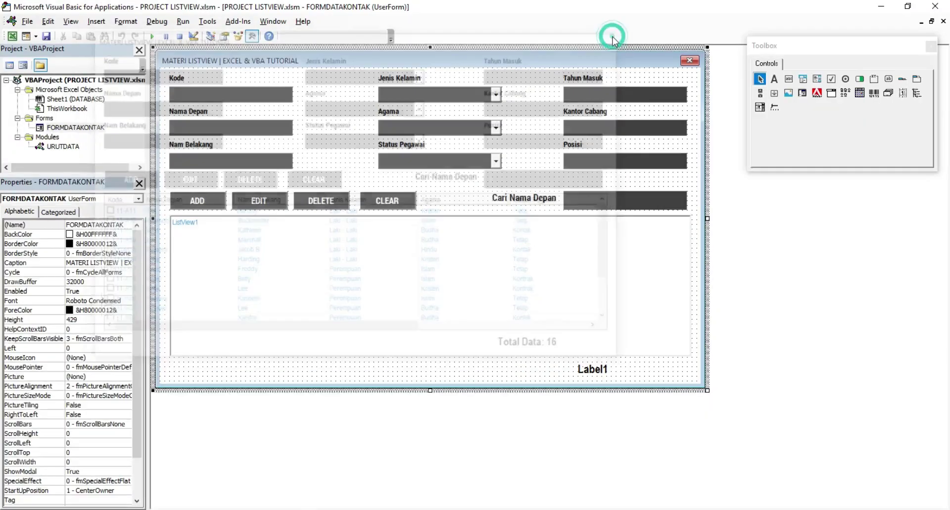
pyautogui.click(12, 37)
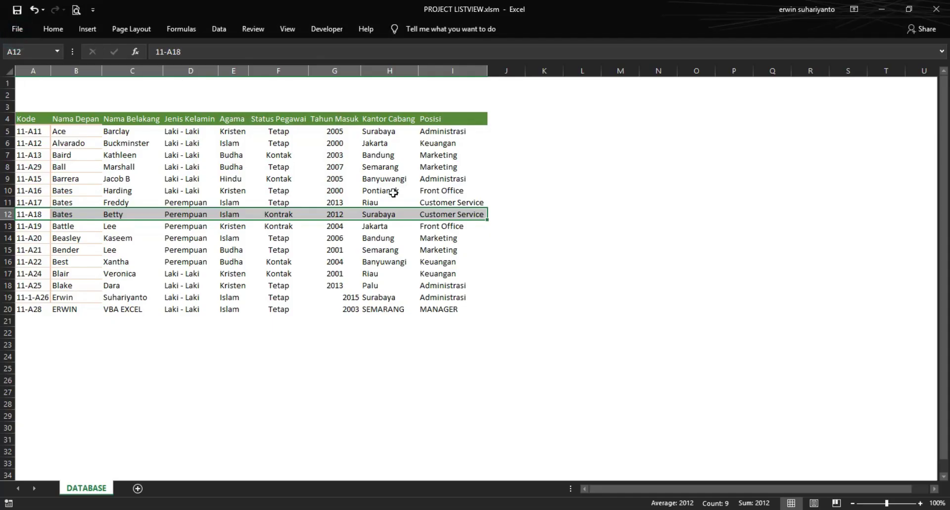
pyautogui.click(619, 143)
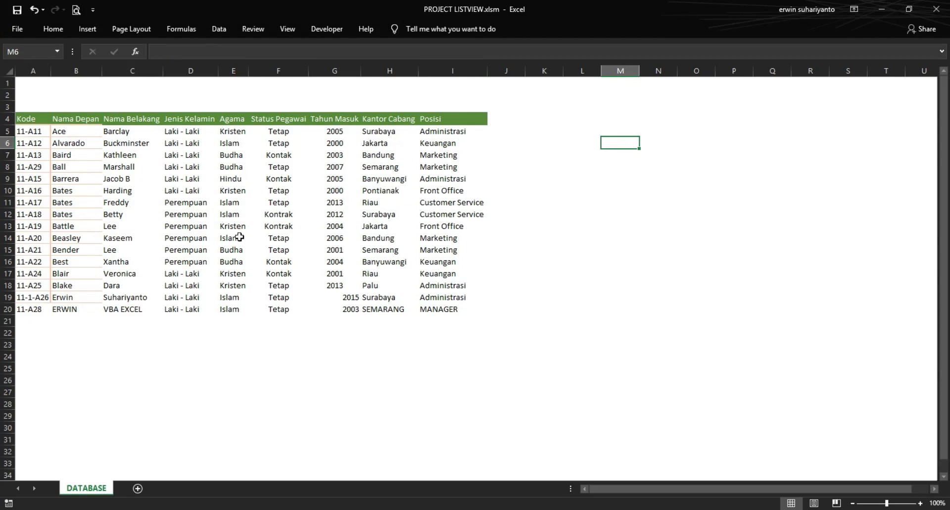
# - Apply No Border to the Kode and Nama Depan data in A5:B20
pyautogui.moveTo(33, 130)
pyautogui.mouseDown()
pyautogui.moveTo(71, 154)
pyautogui.moveTo(79, 310)
pyautogui.mouseUp()
pyautogui.click(53, 29)
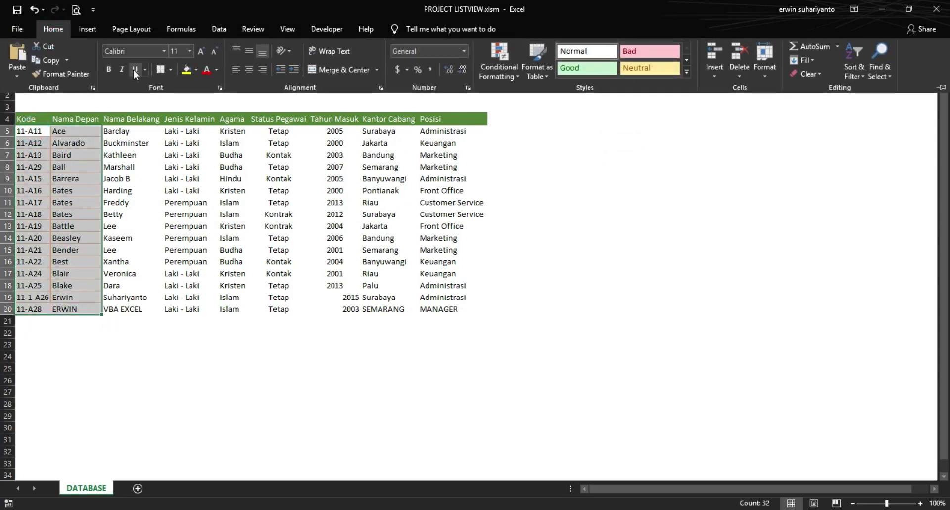
pyautogui.click(170, 70)
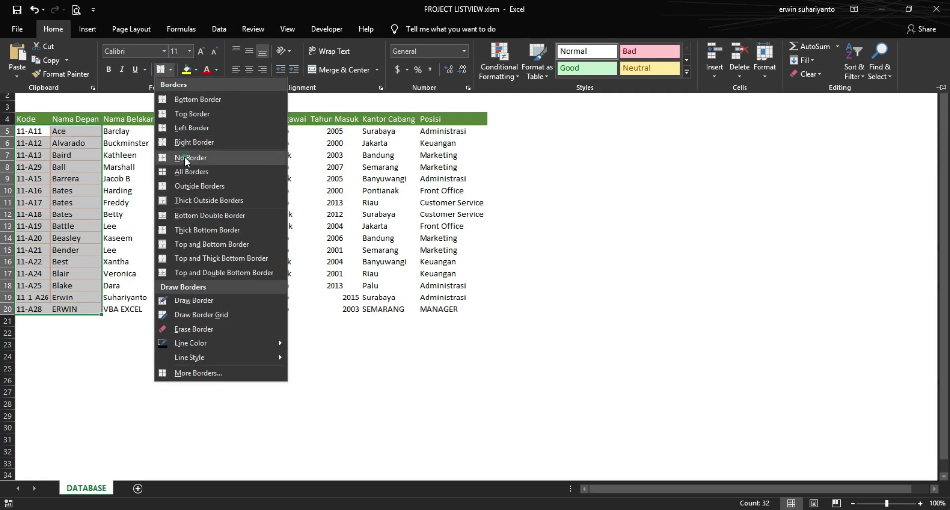
pyautogui.click(184, 157)
pyautogui.click(191, 190)
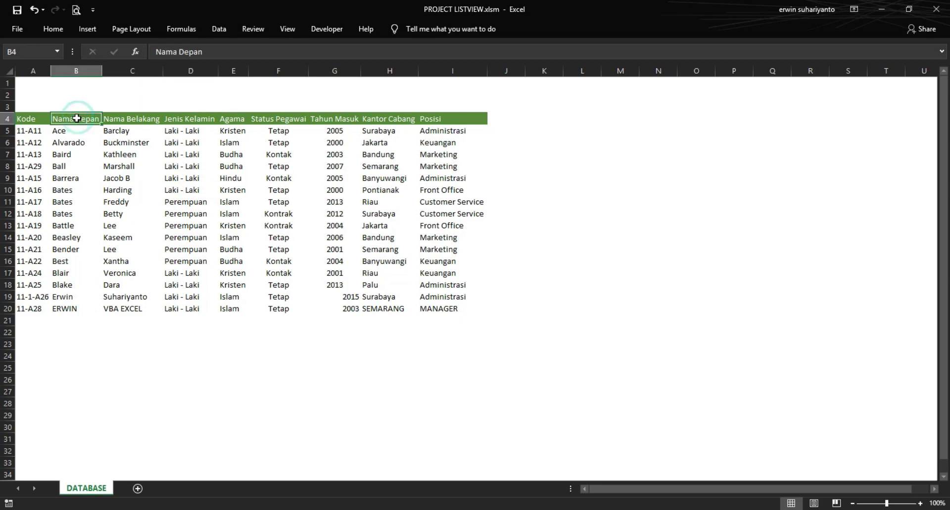
# - Copy the Nama Depan header and Ace from B4:B5 into K4:K5
pyautogui.moveTo(78, 117); pyautogui.dragTo(72, 129)
pyautogui.rightClick(71, 128)
pyautogui.click(97, 150)
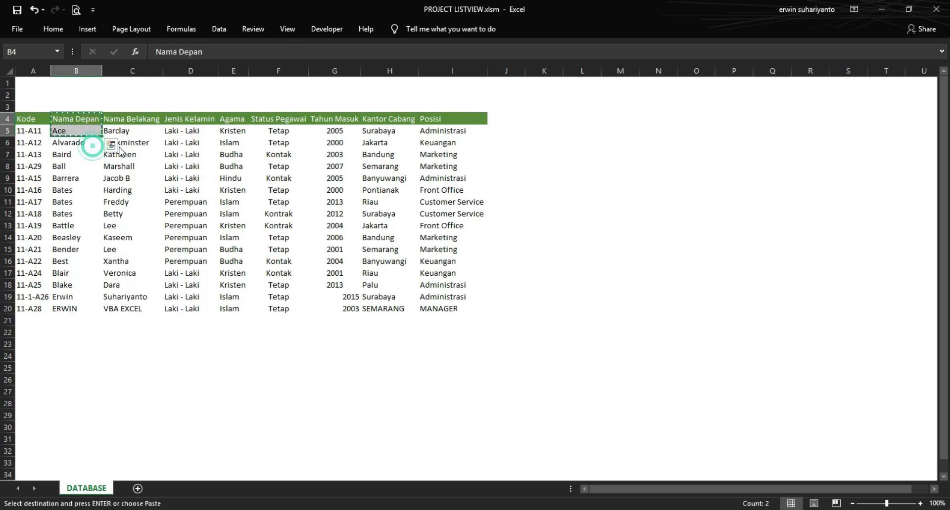
pyautogui.click(546, 119)
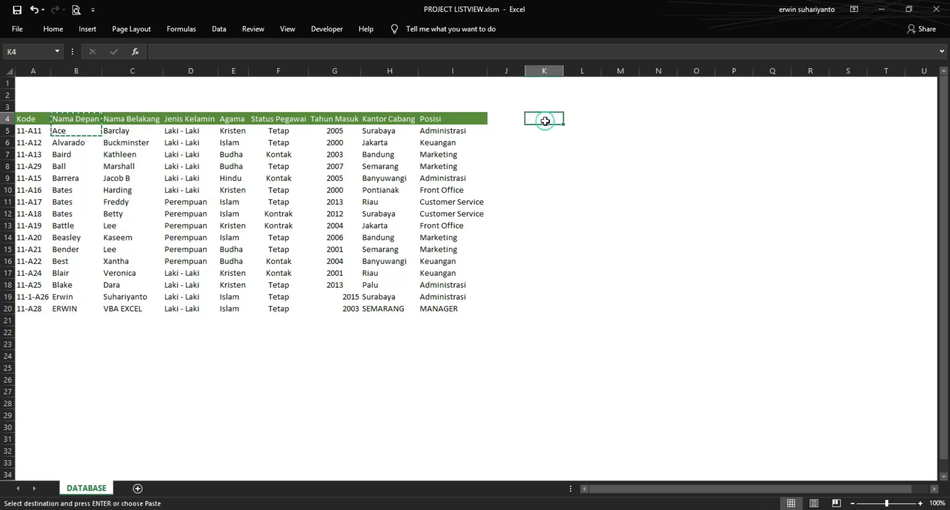
pyautogui.rightClick(547, 121)
pyautogui.click(571, 168)
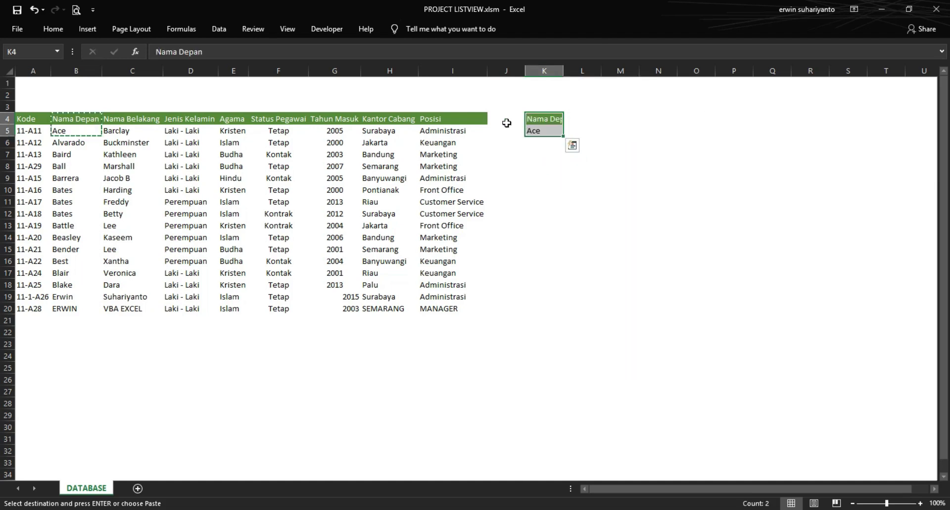
# - Narrow columns J and L into thin spacer columns
pyautogui.moveTo(525, 71)
pyautogui.mouseDown()
pyautogui.moveTo(501, 76)
pyautogui.moveTo(563, 74)
pyautogui.mouseUp()
pyautogui.click(573, 119)
pyautogui.click(582, 119)
# - Copy the table header row A4:I4 into M4:U4
pyautogui.moveTo(34, 121); pyautogui.dragTo(445, 118)
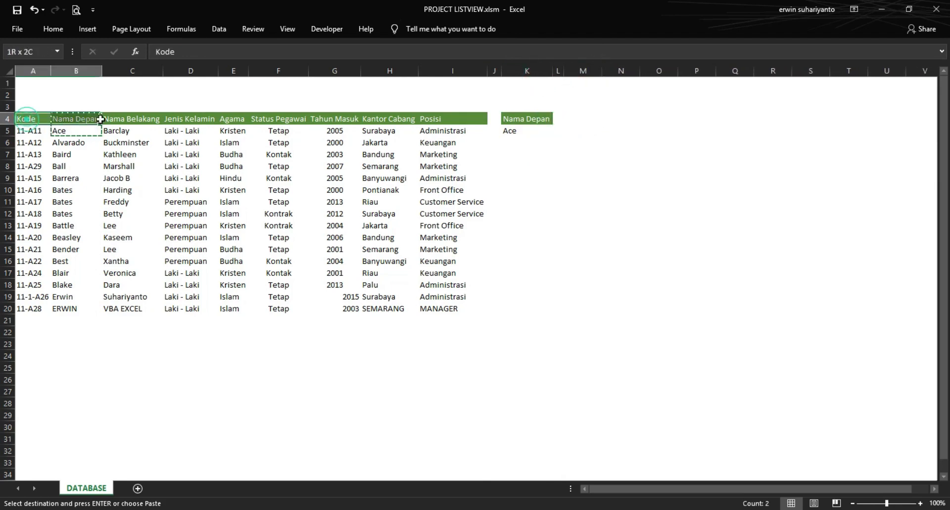
pyautogui.rightClick(410, 114)
pyautogui.click(436, 136)
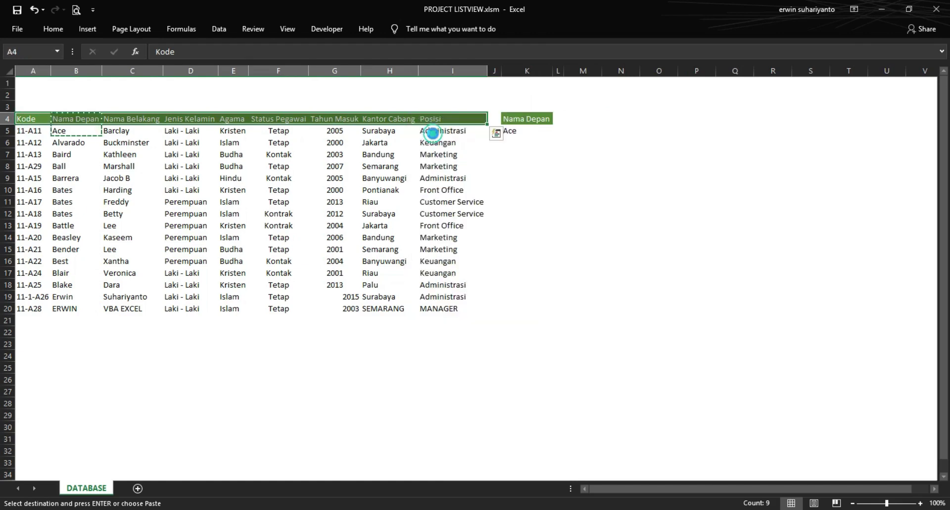
pyautogui.click(586, 123)
pyautogui.rightClick(586, 123)
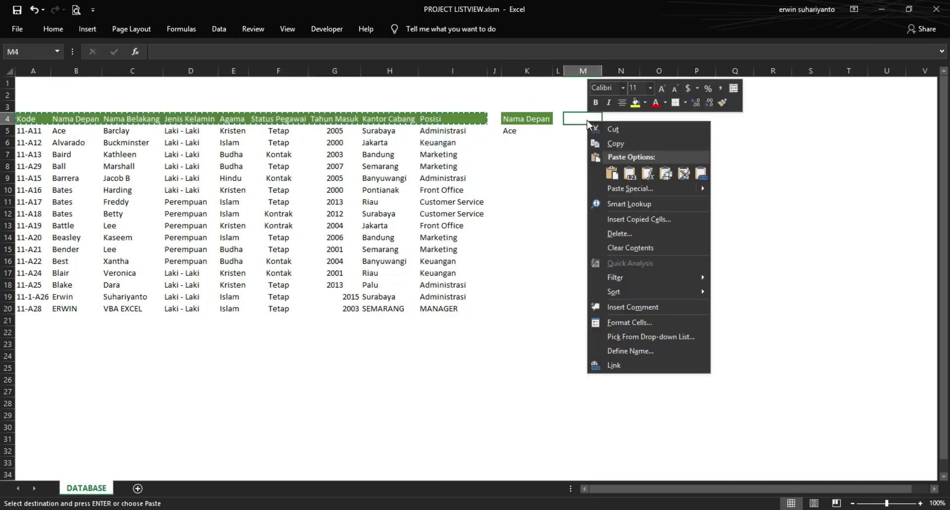
pyautogui.click(611, 172)
# - Cancel the pending copy with Esc and deselect the pasted headers
pyautogui.click(695, 150)
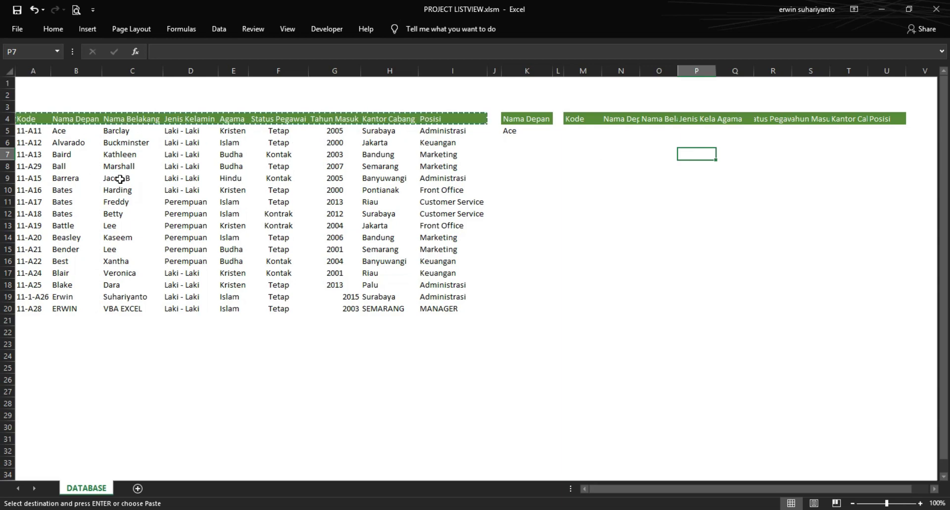
pyautogui.click(565, 176)
pyautogui.click(541, 165)
pyautogui.press('Escape')
pyautogui.click(622, 164)
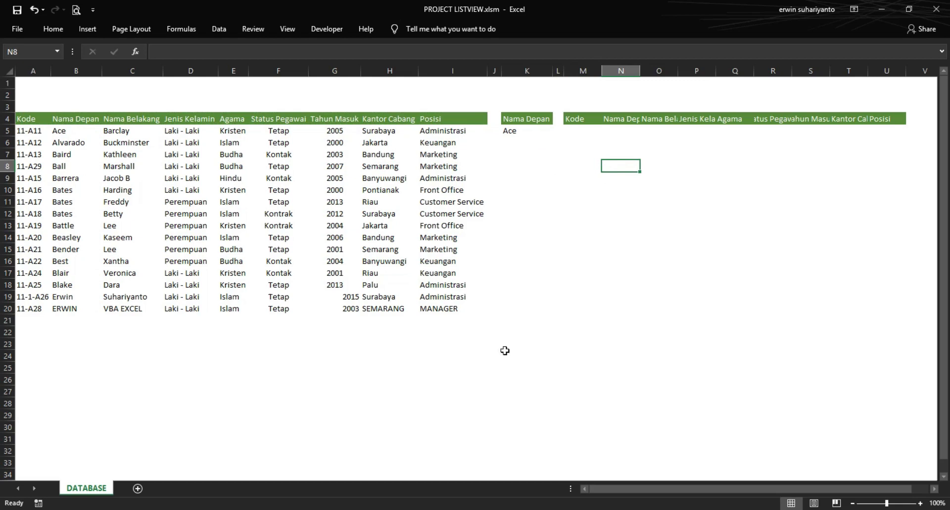
pyautogui.click(324, 30)
# - In the form designer, confirm CLEAR is named RESET and DELETE is named HAPUS
pyautogui.click(15, 54)
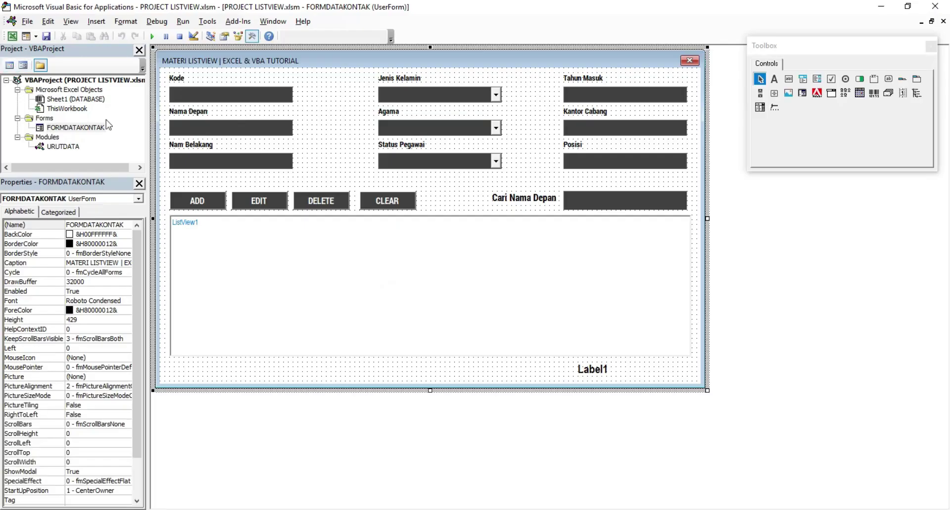
pyautogui.click(393, 201)
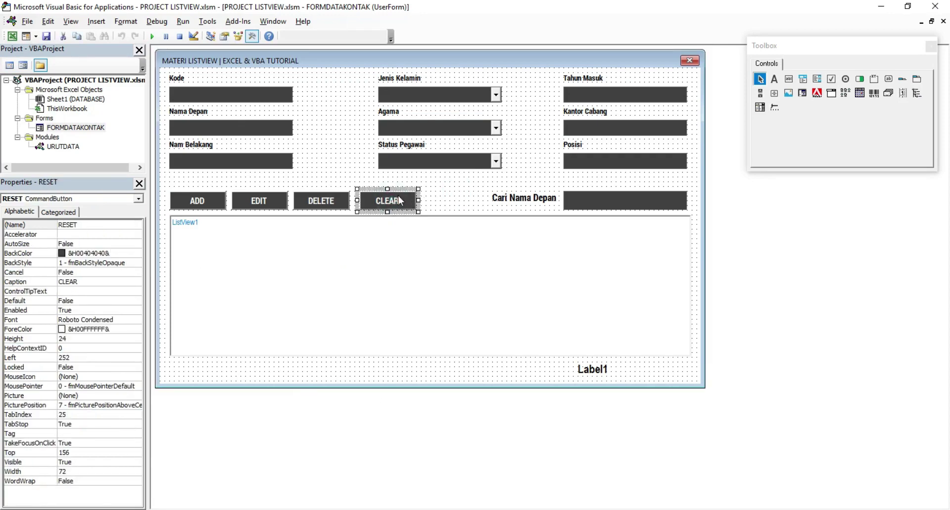
pyautogui.click(334, 202)
pyautogui.click(382, 206)
pyautogui.click(82, 225)
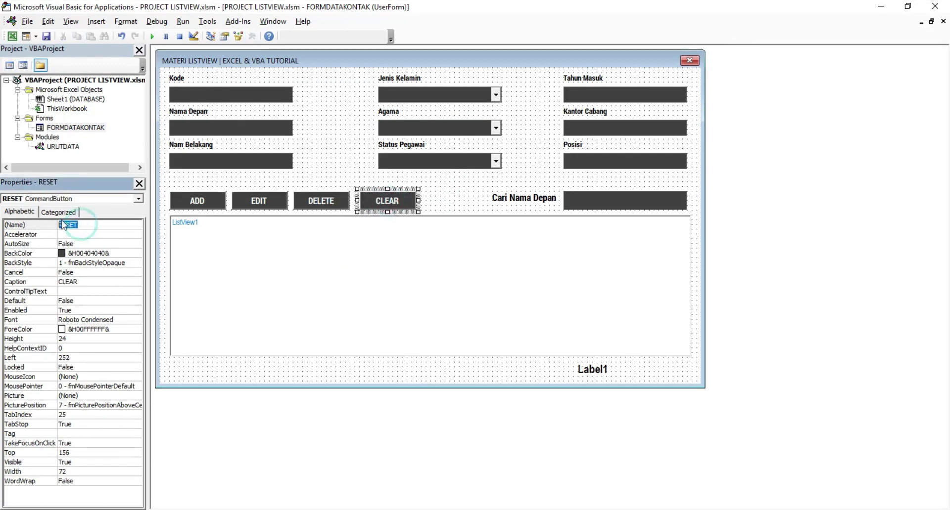
pyautogui.click(82, 282)
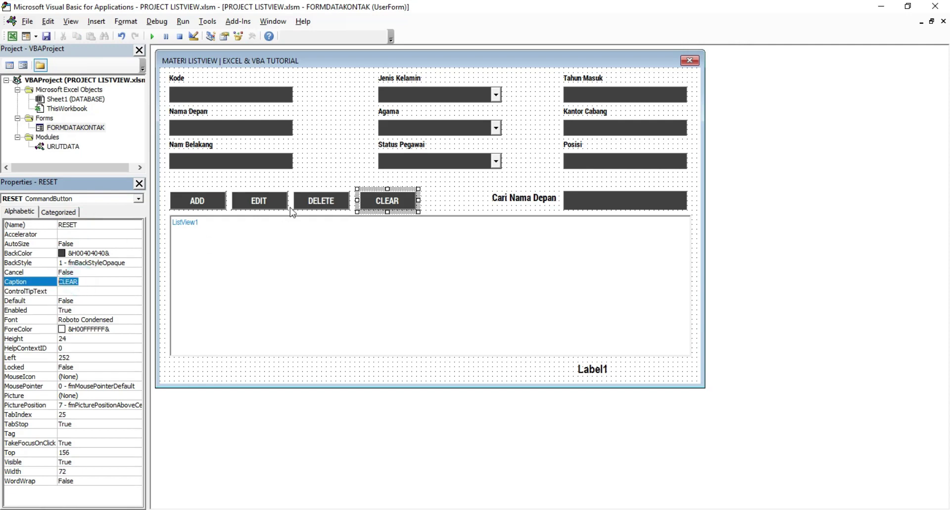
pyautogui.click(322, 172)
# - Review the field-clearing lines in the CLEAR button's RESET_Click code
pyautogui.doubleClick(386, 203)
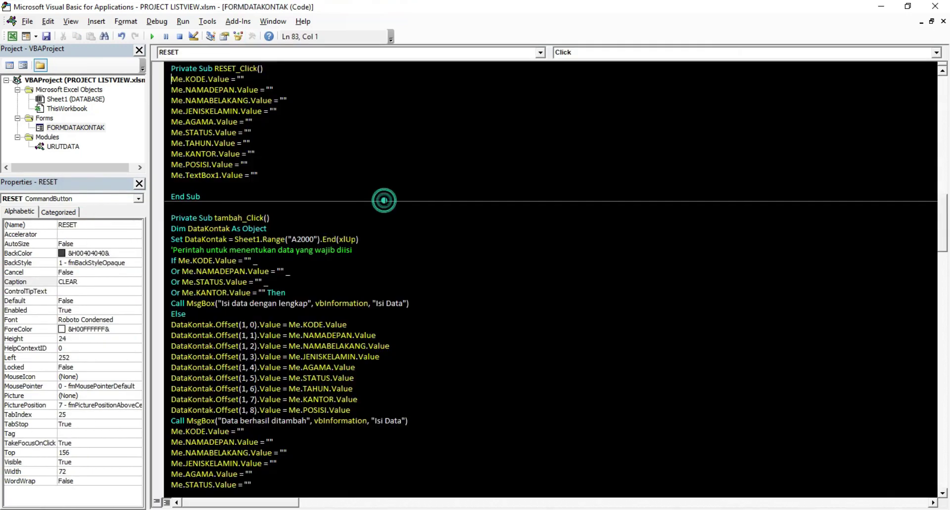
pyautogui.moveTo(165, 85); pyautogui.dragTo(176, 179)
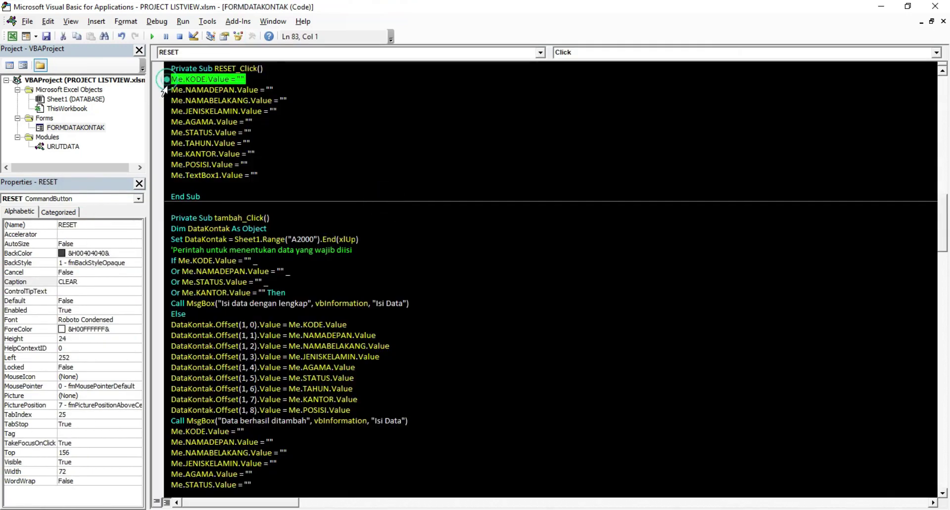
pyautogui.click(290, 161)
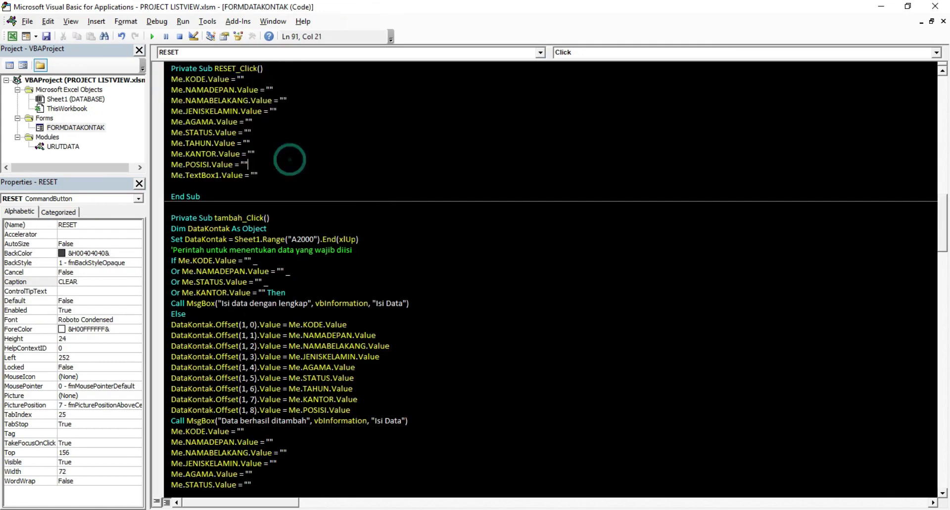
# - Copy the field-clearing lines from the DELETE button's HAPUS_Click code
pyautogui.doubleClick(74, 128)
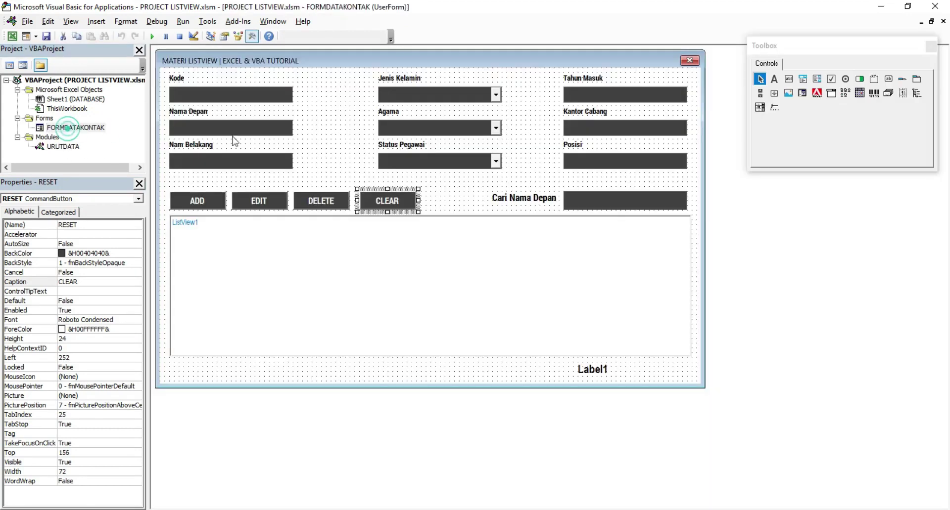
pyautogui.doubleClick(323, 203)
pyautogui.scroll(-5, 551, 280)
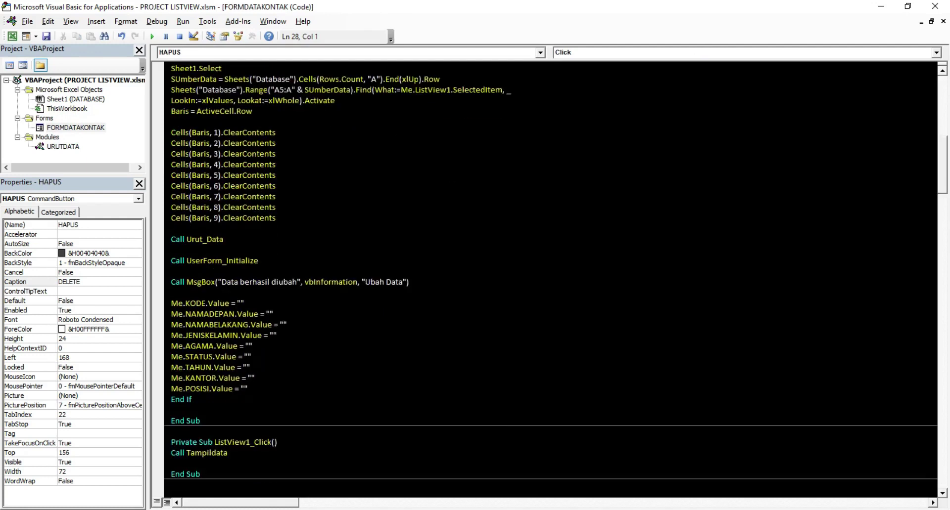
pyautogui.scroll(-5, 550, 280)
pyautogui.moveTo(163, 145); pyautogui.dragTo(210, 233)
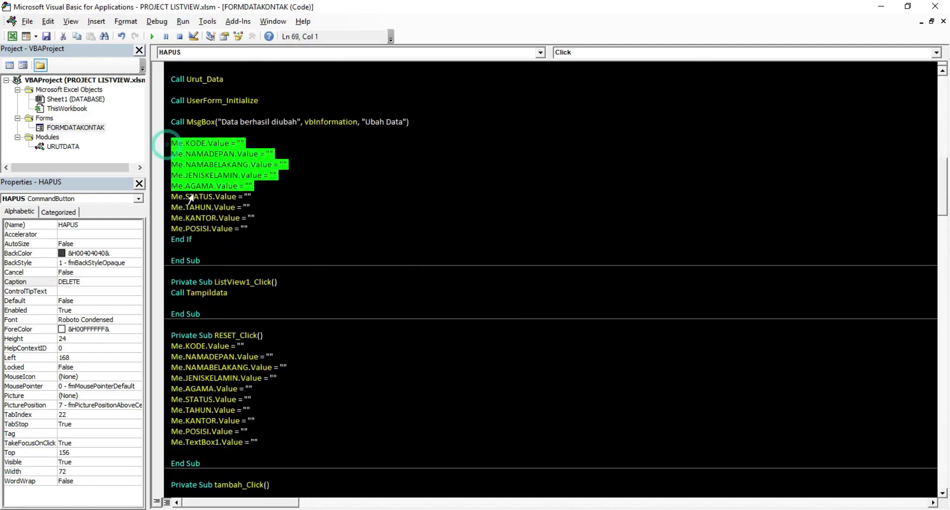
pyautogui.rightClick(207, 181)
pyautogui.click(241, 203)
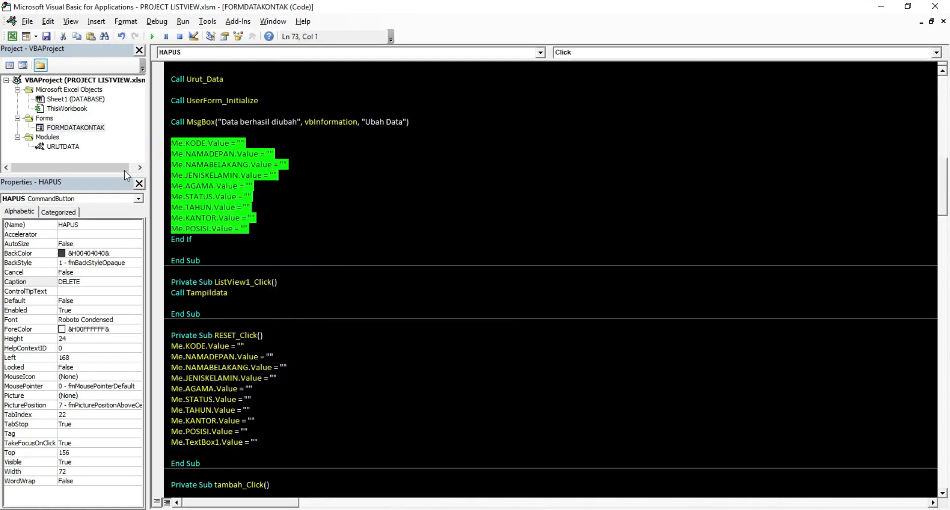
# - Confirm RESET_Click's Me.TextBox1.Value line, then return to the FORMDATAKONTAK design
pyautogui.doubleClick(74, 128)
pyautogui.doubleClick(375, 201)
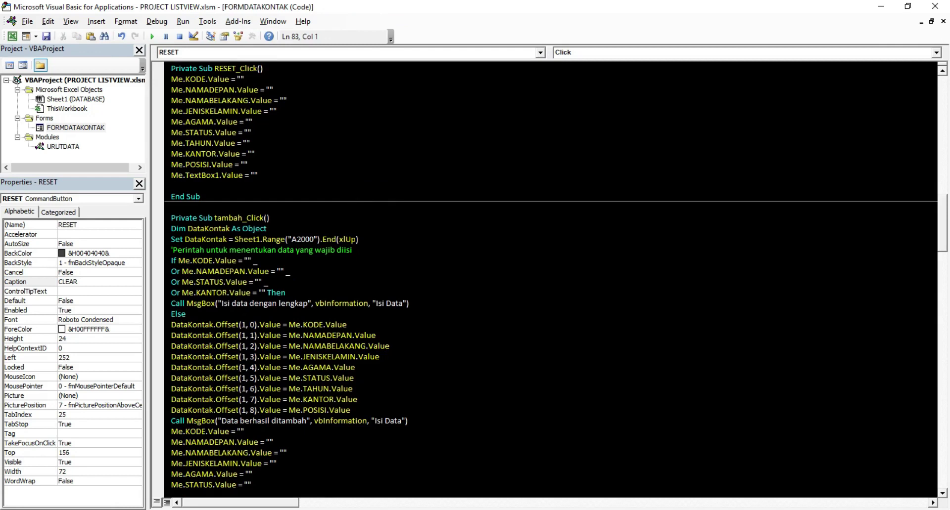
pyautogui.click(255, 175)
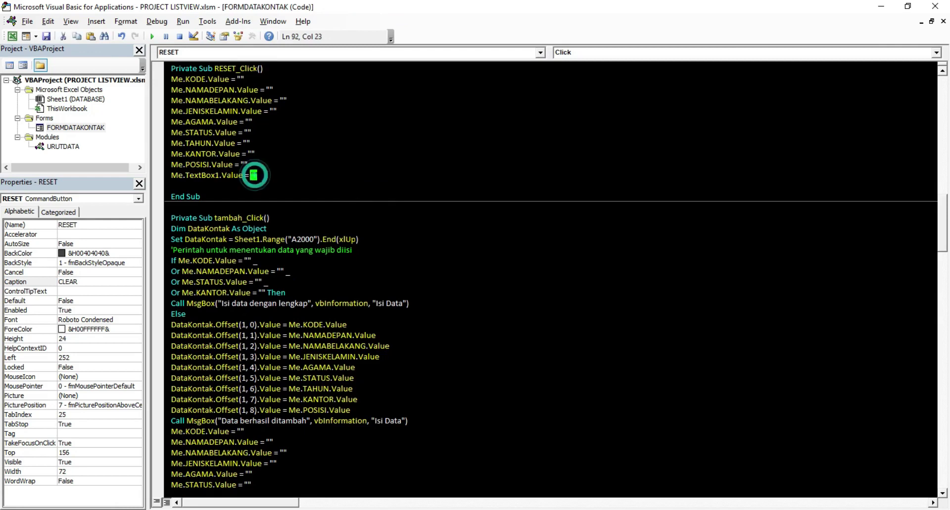
pyautogui.doubleClick(208, 176)
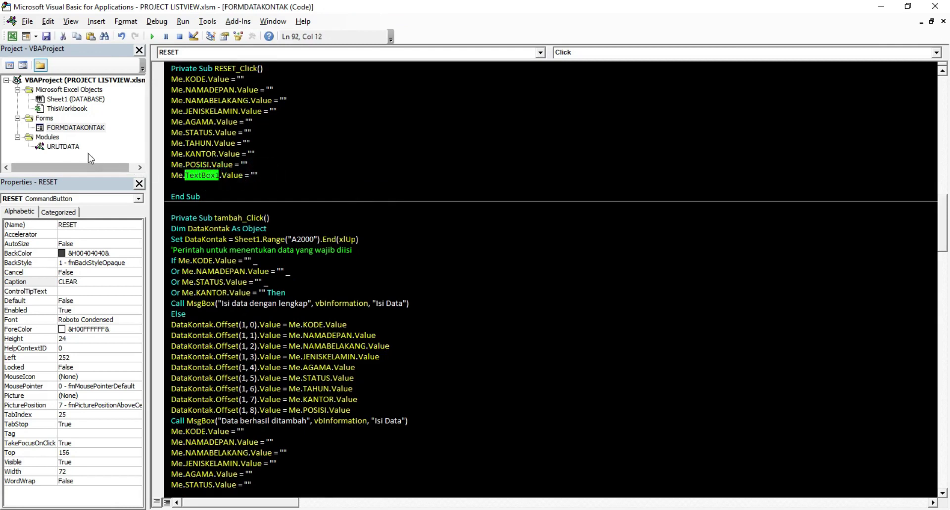
pyautogui.doubleClick(74, 127)
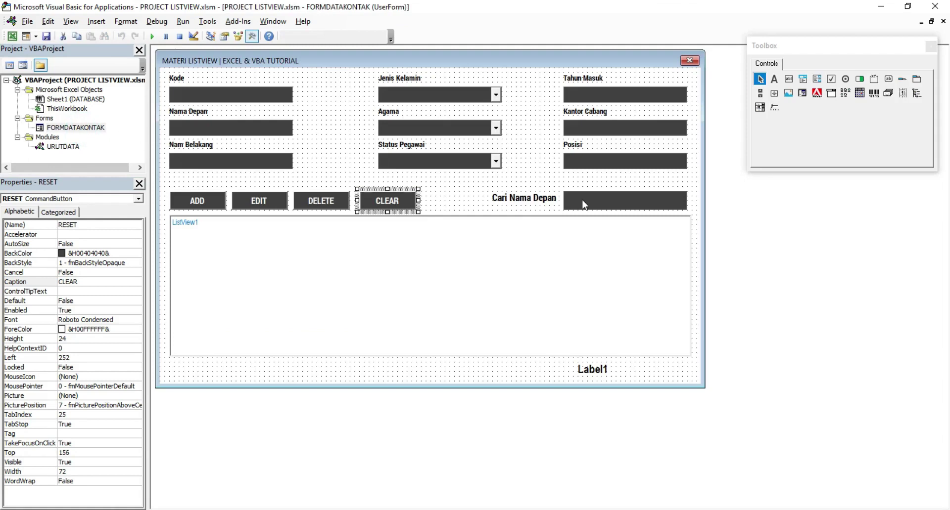
# - Inspect the search TextBox1 and Cari Nama Depan label, then run FORMDATAKONTAK over the sheet
pyautogui.click(585, 203)
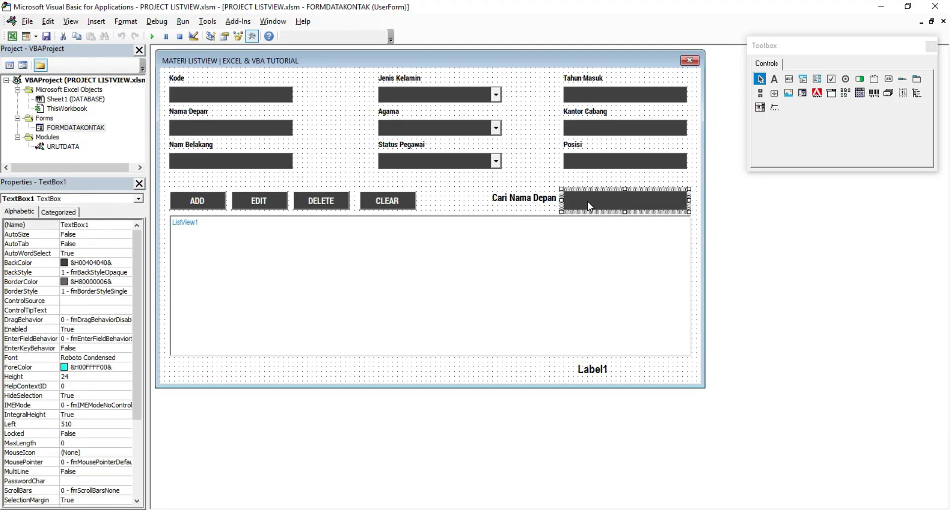
pyautogui.click(535, 205)
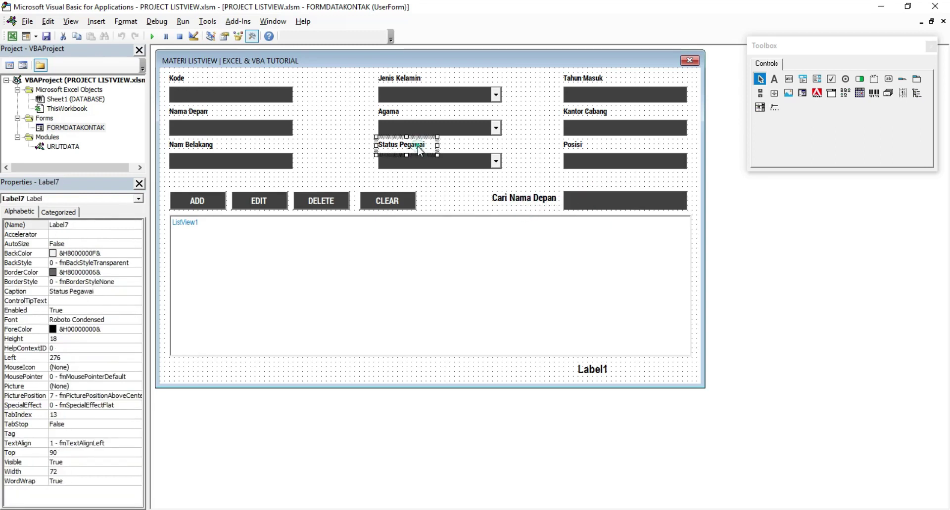
pyautogui.click(528, 205)
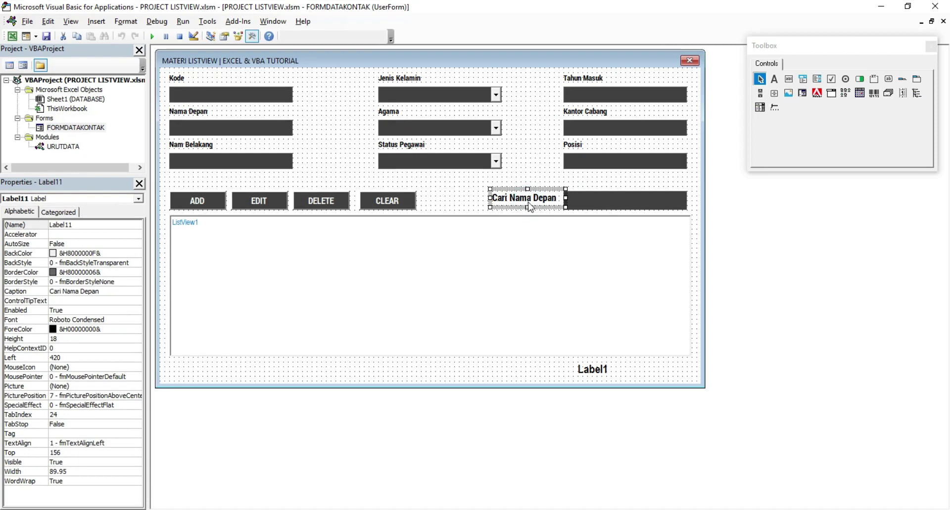
pyautogui.click(587, 184)
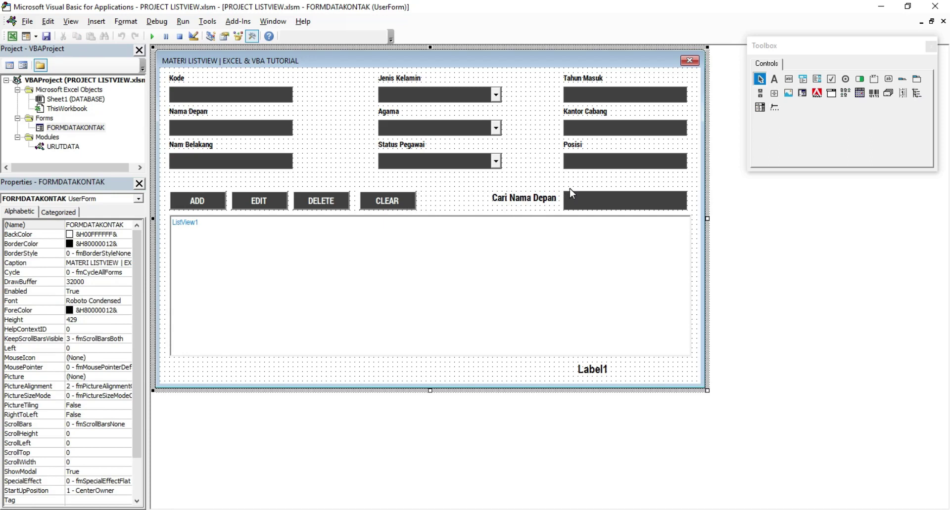
pyautogui.click(597, 204)
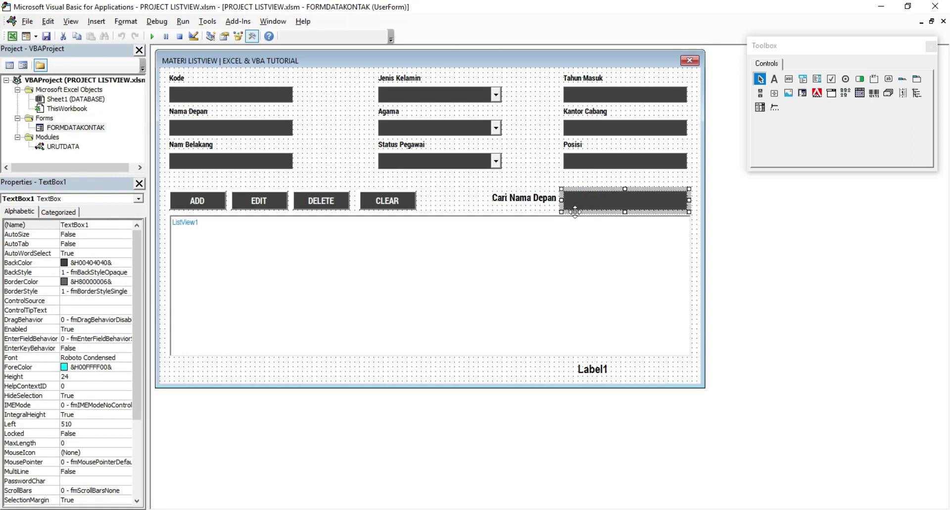
pyautogui.click(619, 179)
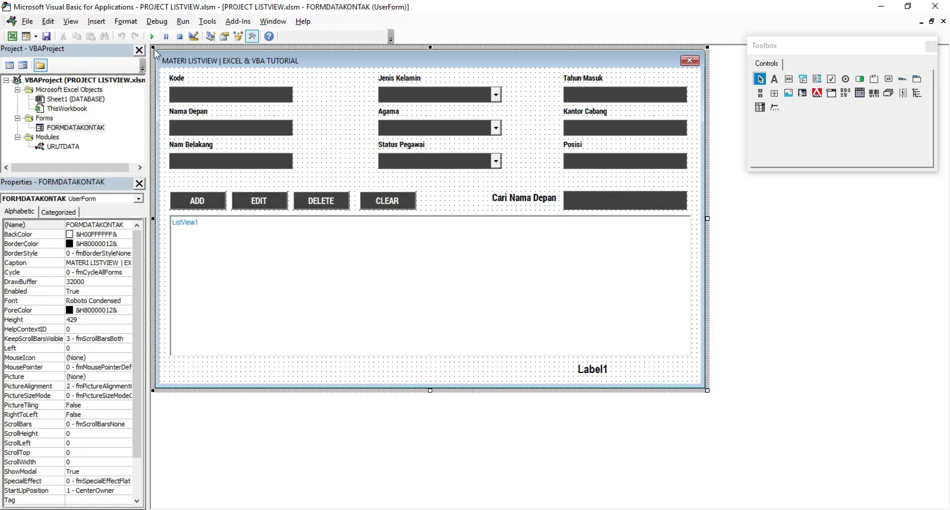
pyautogui.click(151, 37)
pyautogui.moveTo(403, 91)
pyautogui.mouseDown()
pyautogui.moveTo(374, 145)
pyautogui.moveTo(288, 92)
pyautogui.mouseUp()
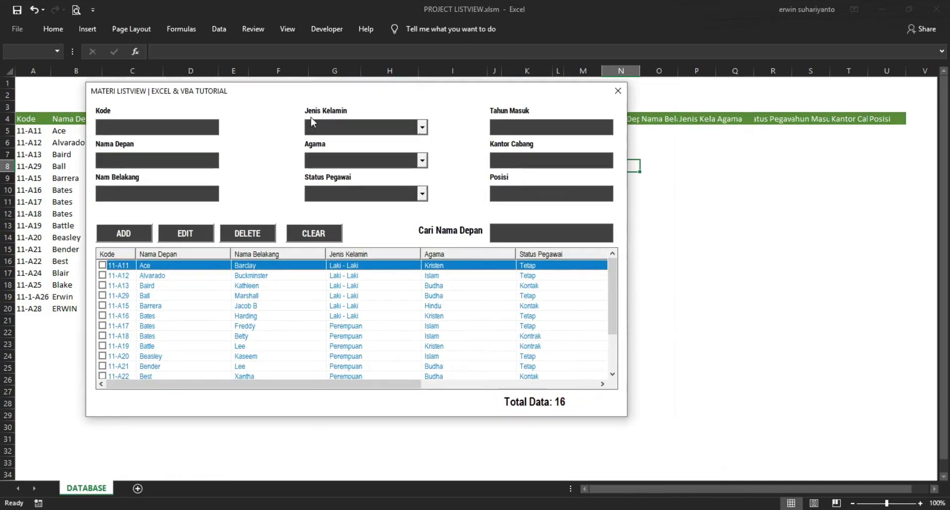
# - Search Cari Nama Depan for N, load Erwin's record, CLEAR back to 16 records, then close
pyautogui.click(501, 230)
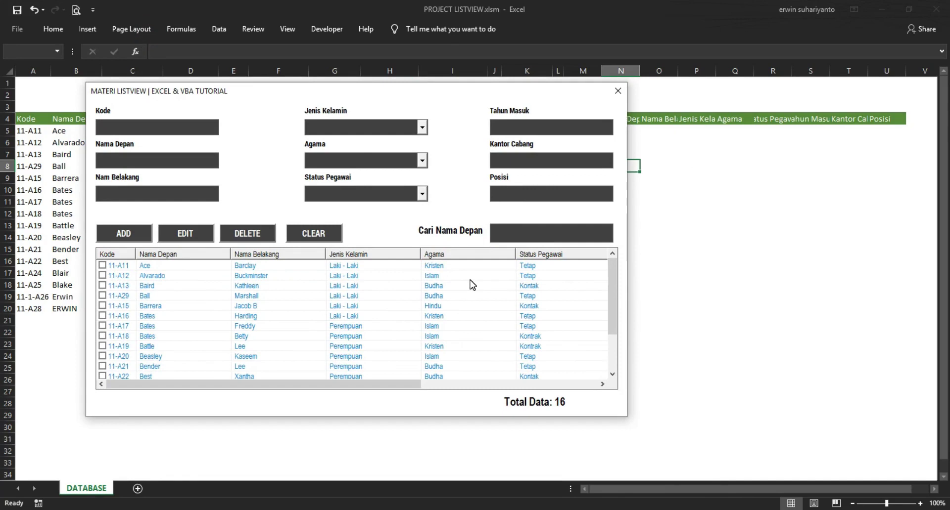
pyautogui.scroll(-2, 473, 286)
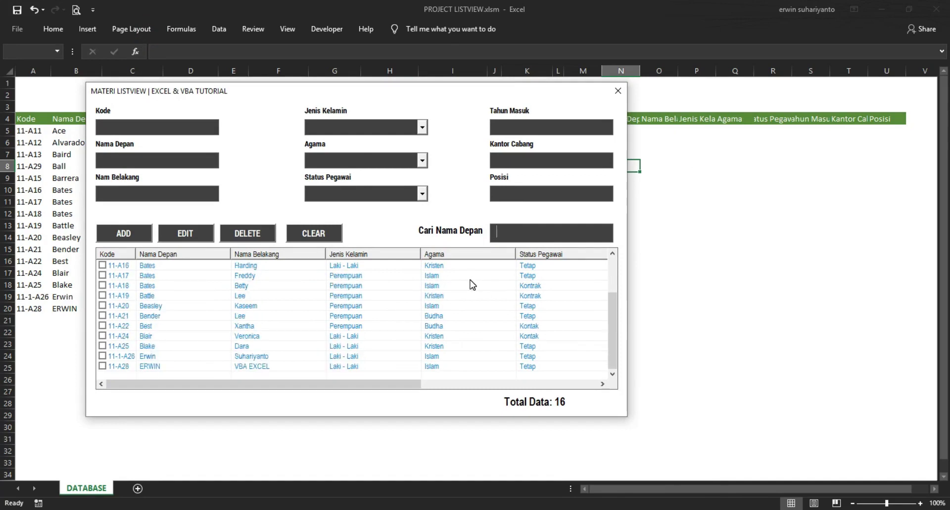
pyautogui.write('N')
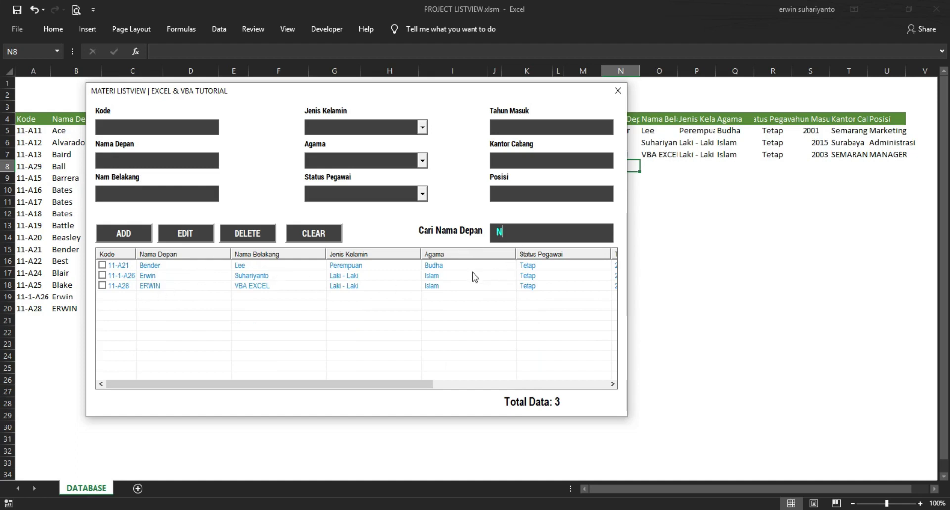
pyautogui.click(351, 277)
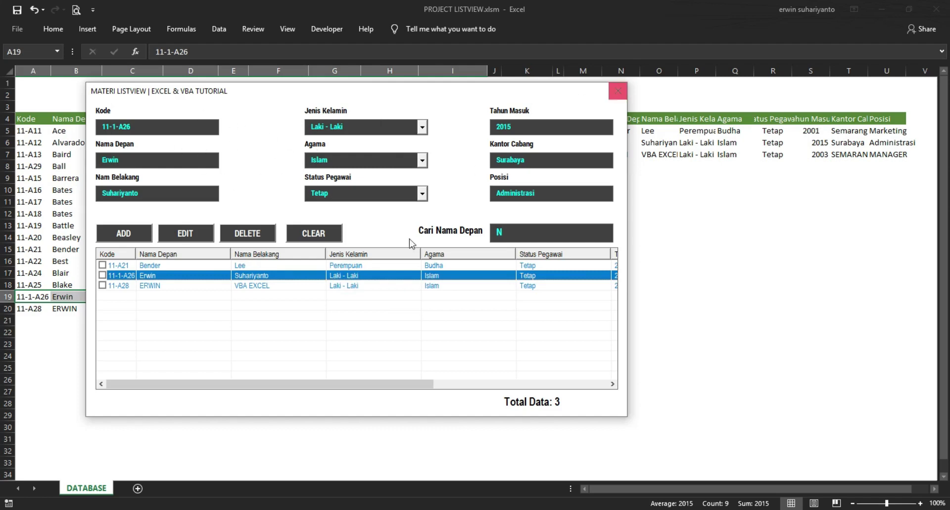
pyautogui.click(331, 238)
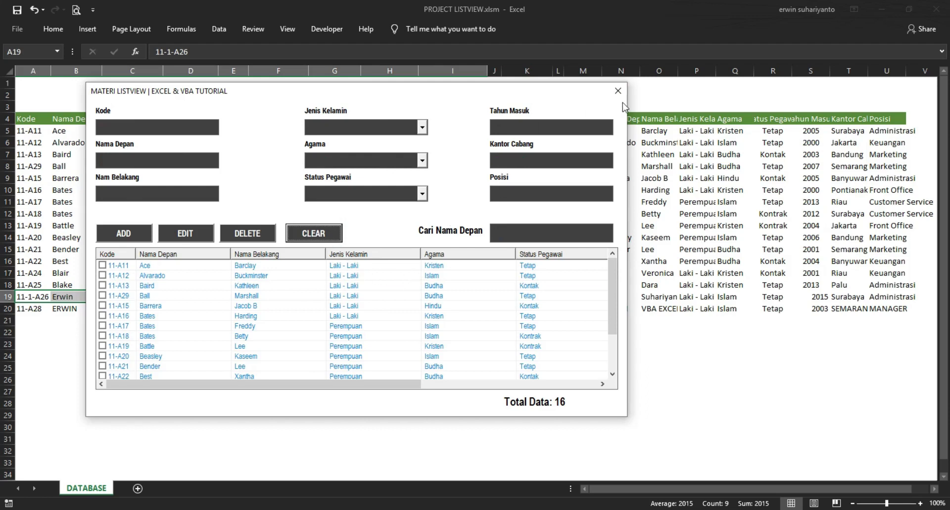
pyautogui.click(617, 91)
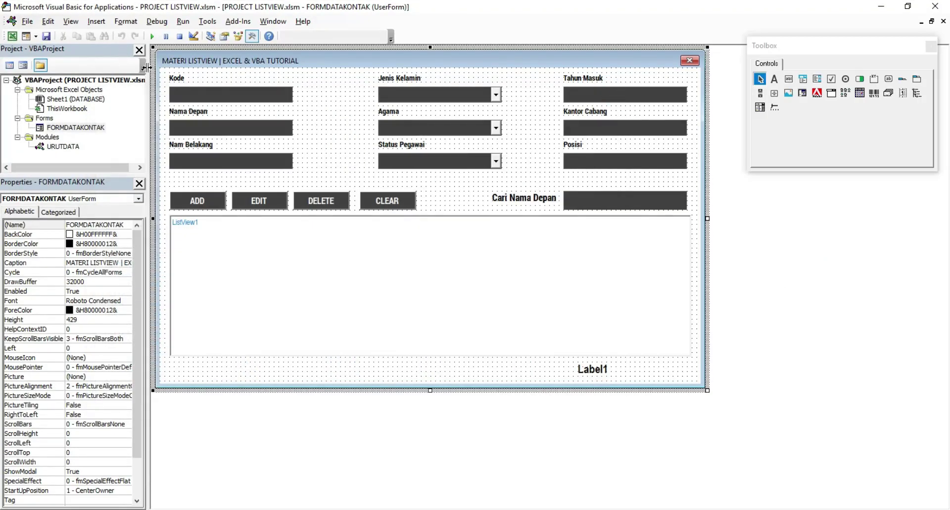
# - Rerun the form, filter Cari Nama Depan by L, delete it to restore 16 records, close
pyautogui.click(152, 36)
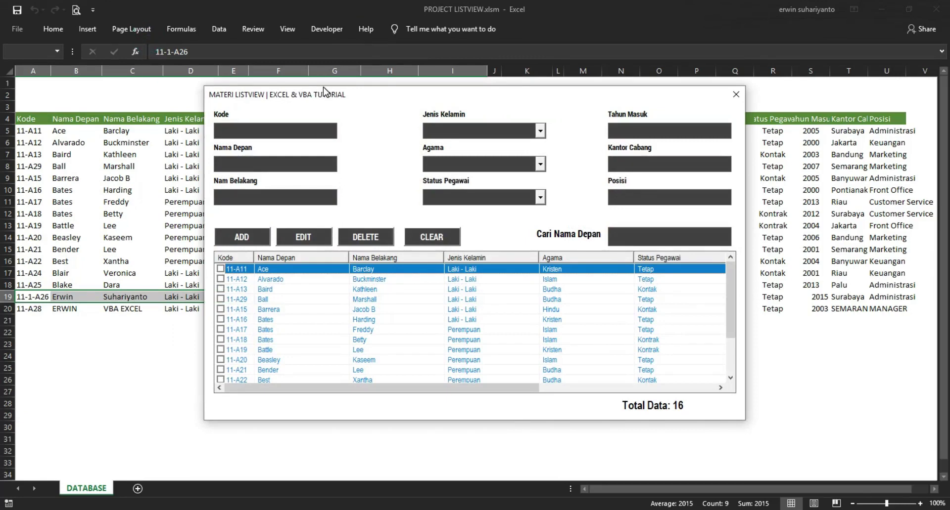
pyautogui.moveTo(444, 97)
pyautogui.mouseDown()
pyautogui.moveTo(309, 105)
pyautogui.moveTo(400, 165)
pyautogui.mouseUp()
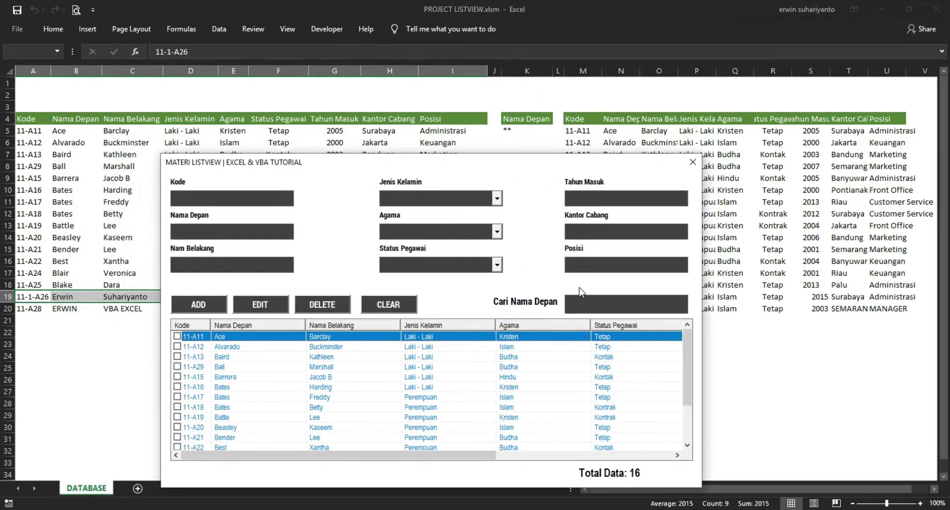
pyautogui.click(575, 310)
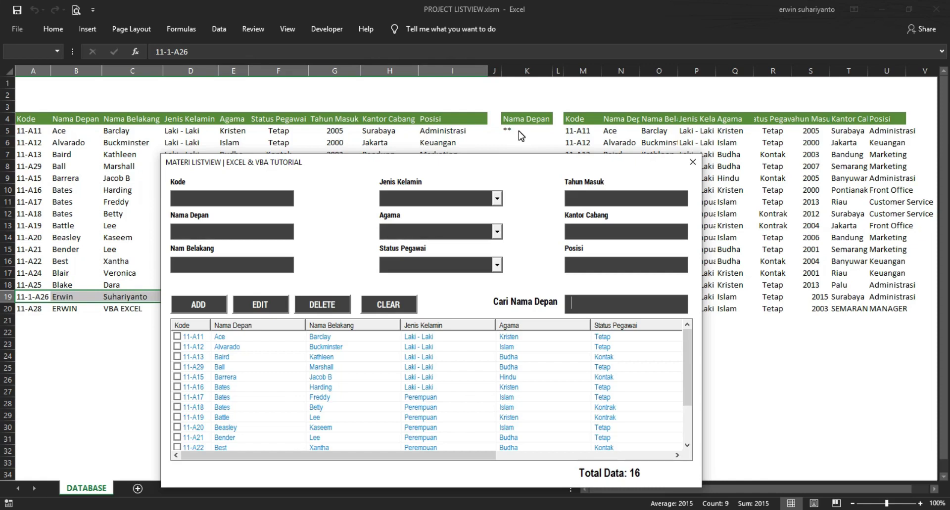
pyautogui.write('L')
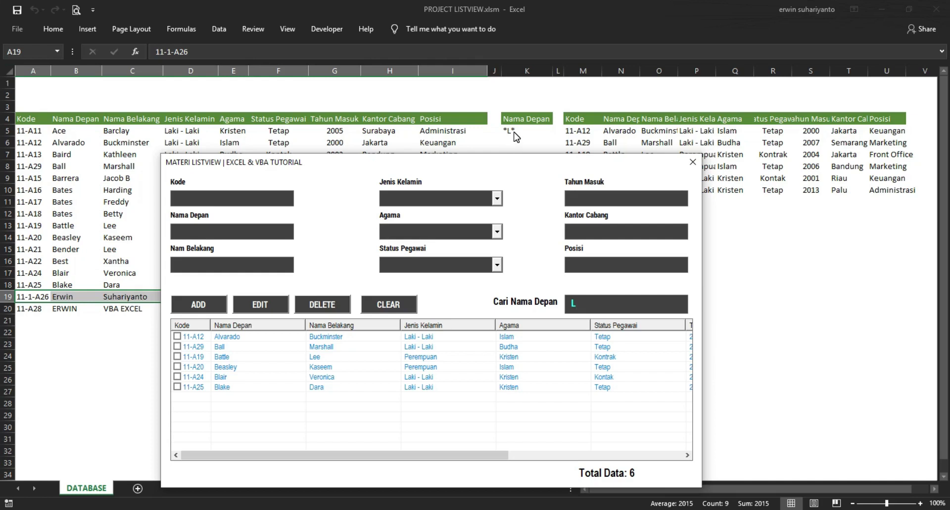
pyautogui.press('BackSpace')
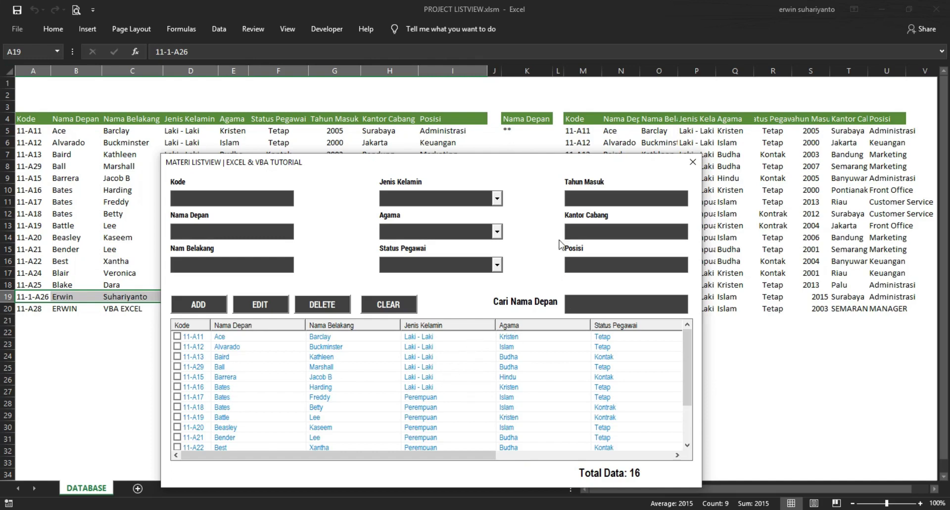
pyautogui.click(692, 161)
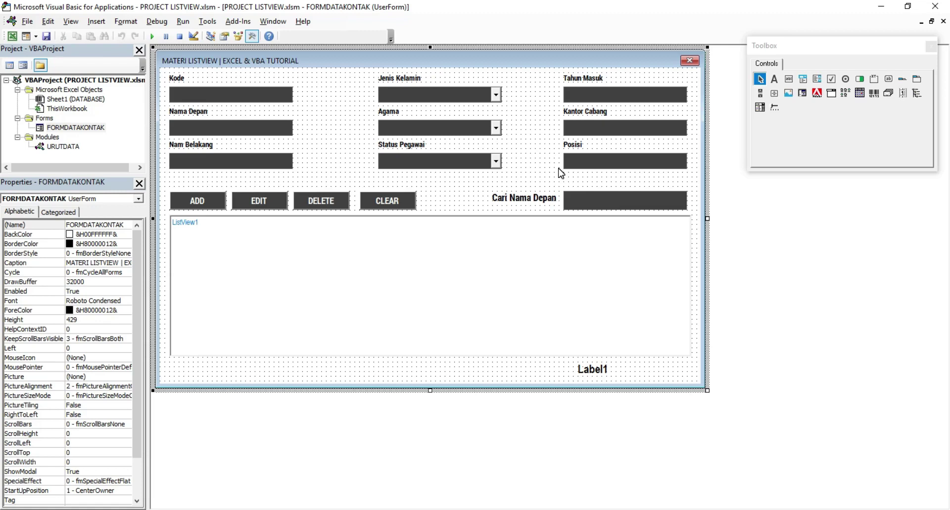
# - Open TextBox1_Change and walk through its On Error GoTo Salah and Dim Cari_Data lines
pyautogui.click(609, 204)
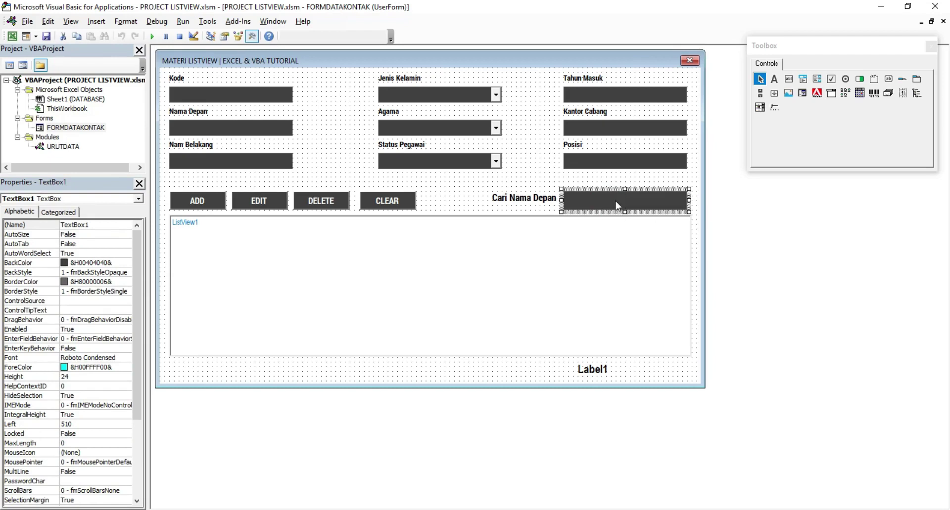
pyautogui.doubleClick(615, 196)
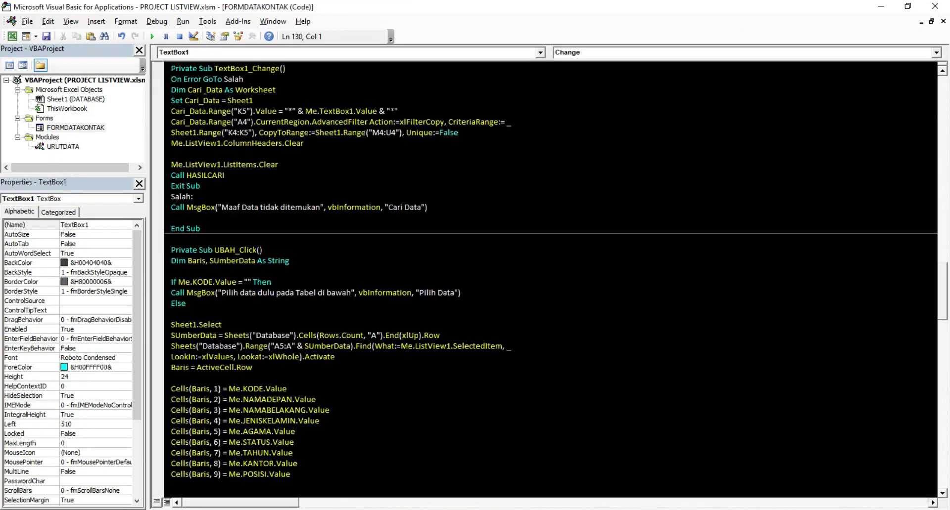
pyautogui.click(231, 110)
pyautogui.click(166, 80)
pyautogui.click(192, 89)
pyautogui.click(160, 93)
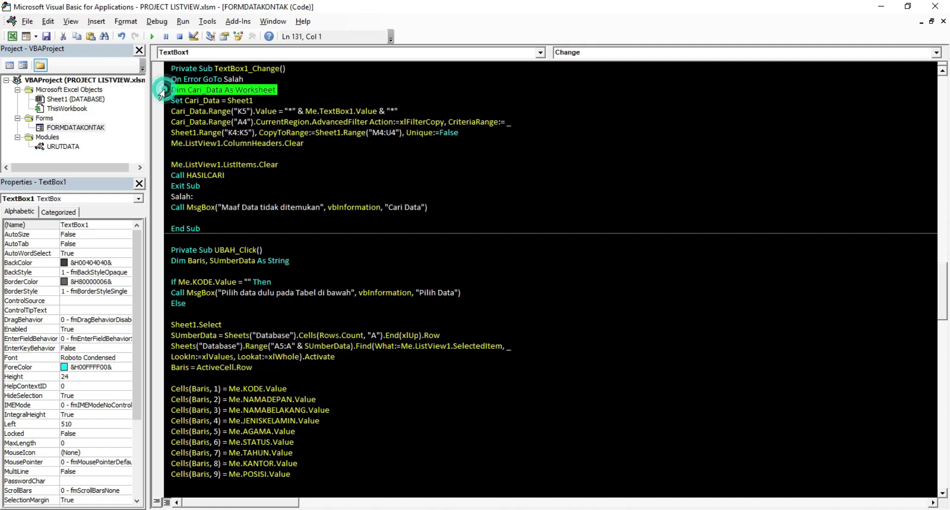
pyautogui.click(224, 100)
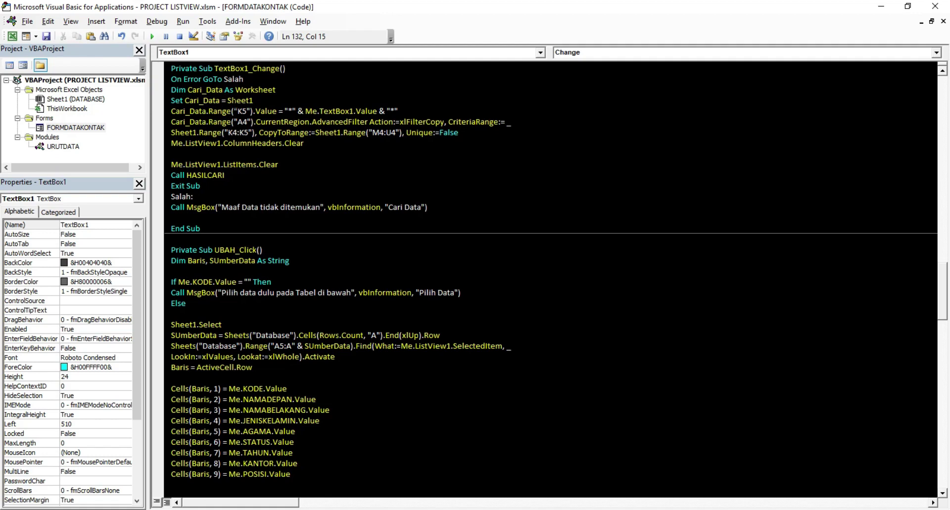
# - Highlight Cari_Data, Sheet1 and the K5 criterion line, then shrink the editor to show the worksheet
pyautogui.doubleClick(206, 101)
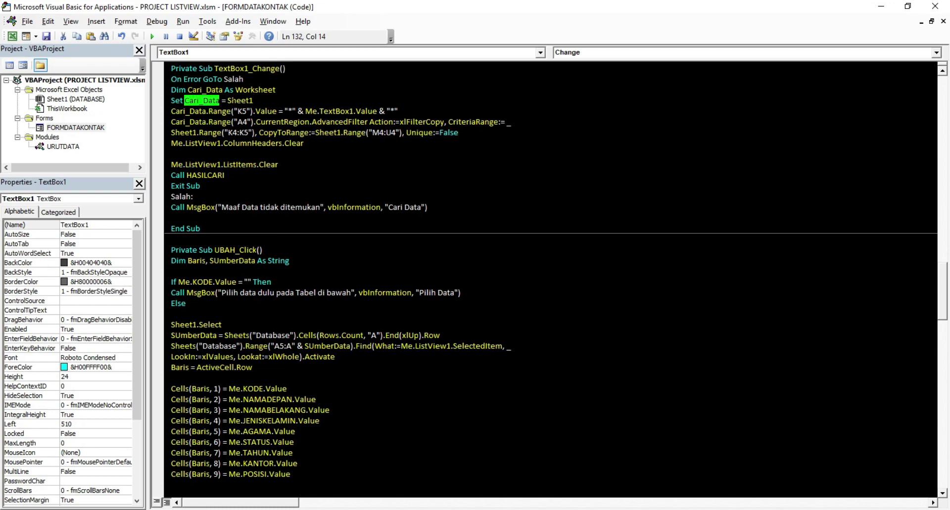
pyautogui.doubleClick(239, 101)
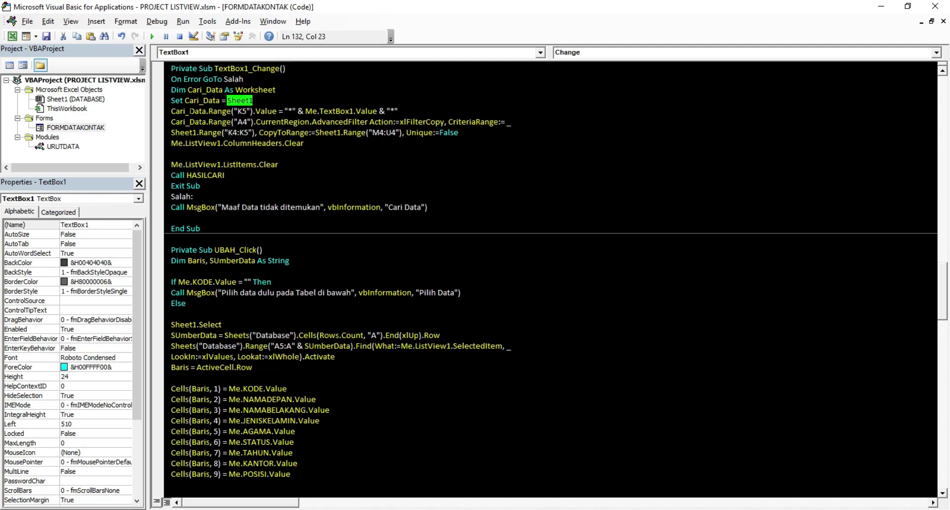
pyautogui.doubleClick(187, 111)
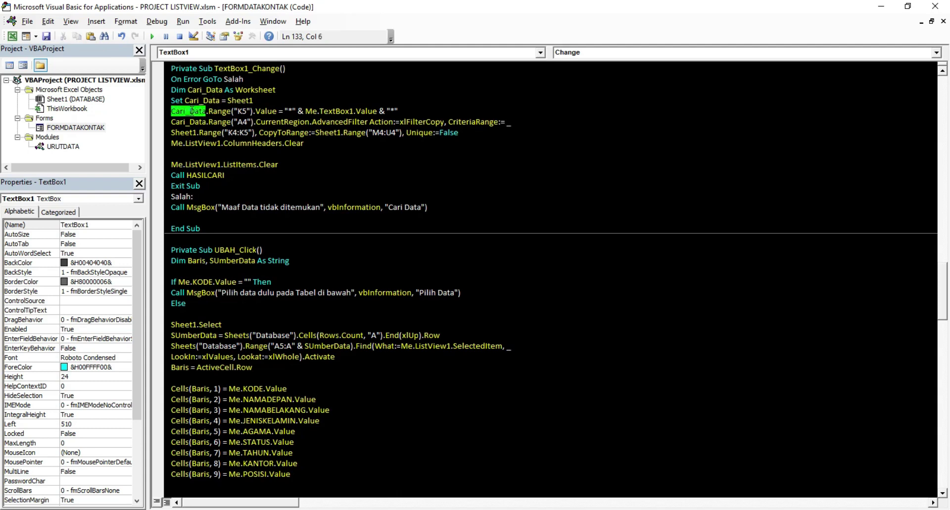
pyautogui.moveTo(302, 7); pyautogui.dragTo(308, 206)
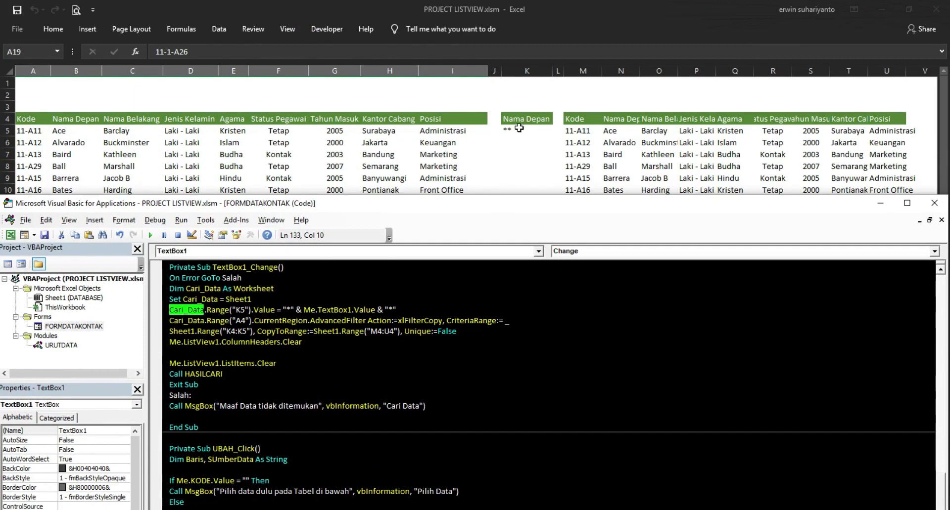
pyautogui.moveTo(351, 202)
pyautogui.mouseDown()
pyautogui.moveTo(379, 189)
pyautogui.moveTo(388, 135)
pyautogui.moveTo(327, 220)
pyautogui.mouseUp()
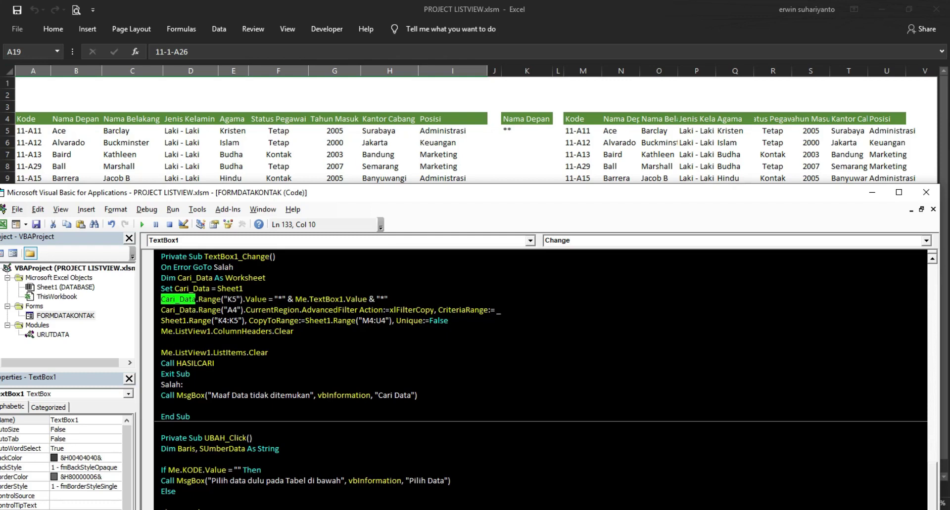
pyautogui.moveTo(274, 299); pyautogui.dragTo(388, 300)
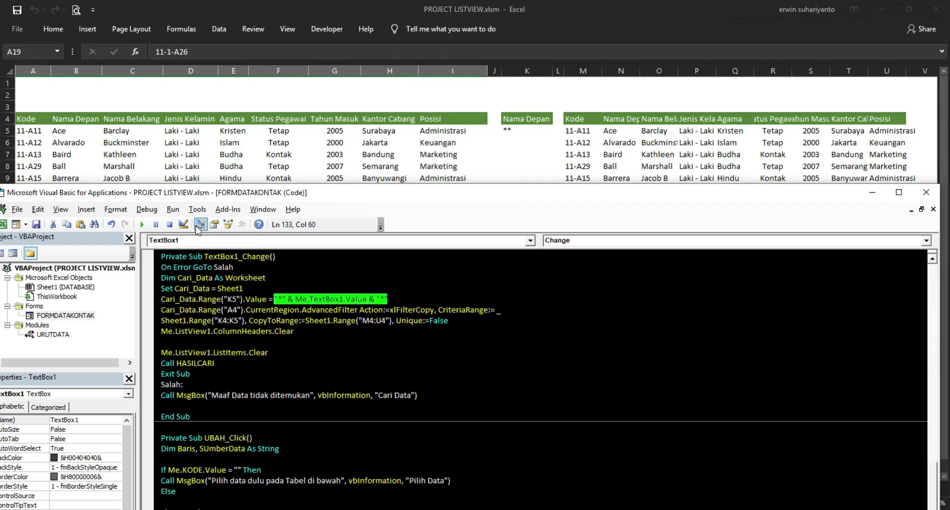
# - Run the form, search 'A' in Cari Nama Depan so K5 becomes *A*, then close it
pyautogui.click(143, 225)
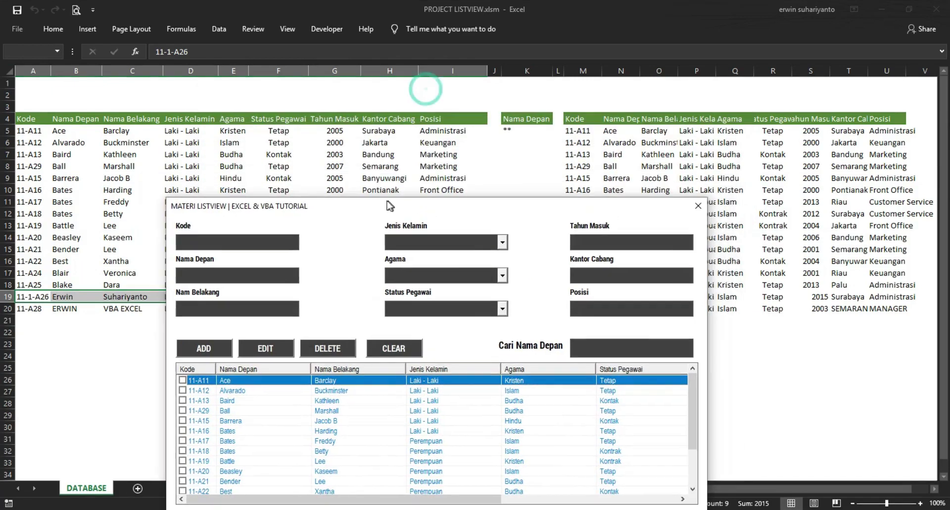
pyautogui.click(572, 348)
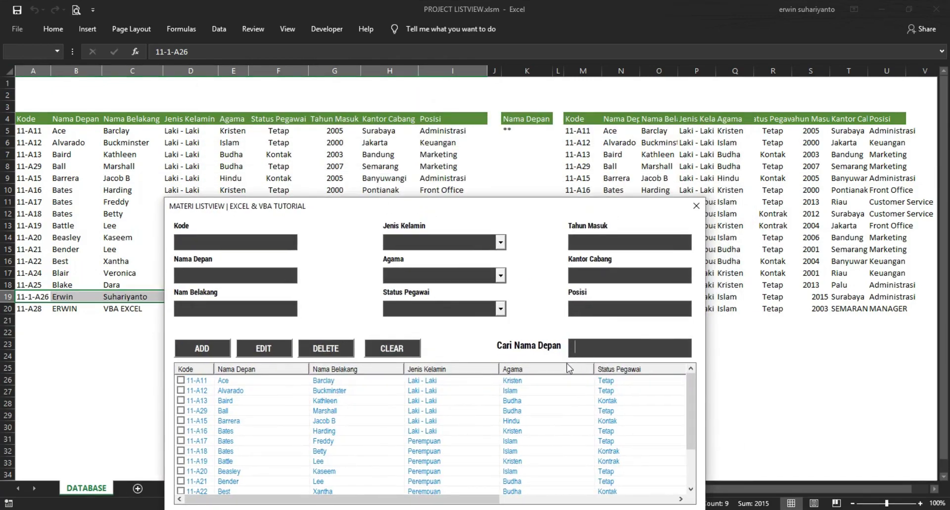
pyautogui.write('A')
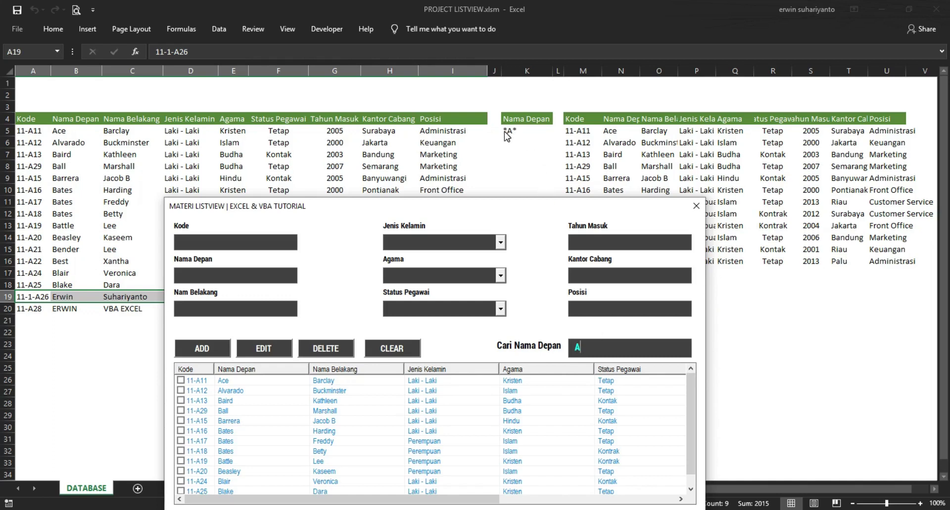
pyautogui.click(696, 210)
pyautogui.click(695, 206)
pyautogui.doubleClick(450, 192)
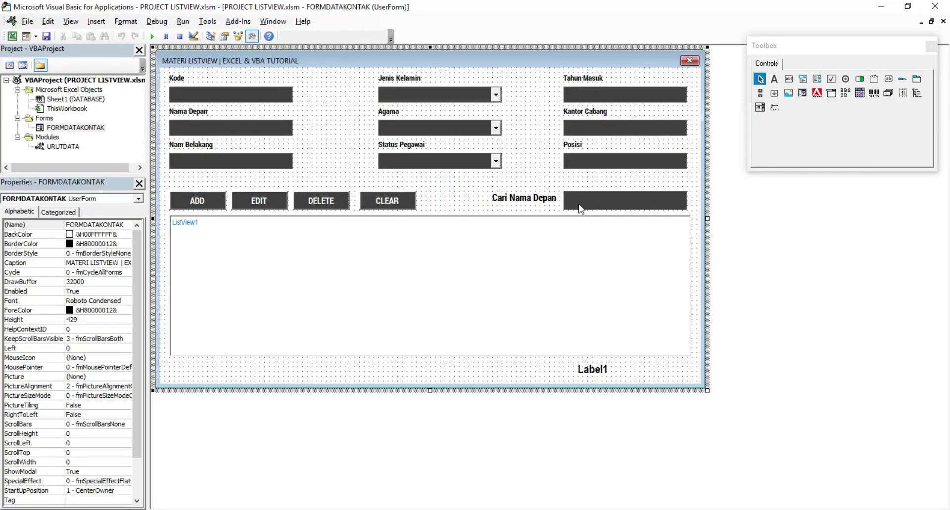
# - Reopen TextBox1_Change, highlight the K5 criteria line and Cari_Data's A4 filter reference, then shrink the editor
pyautogui.doubleClick(577, 204)
pyautogui.click(165, 117)
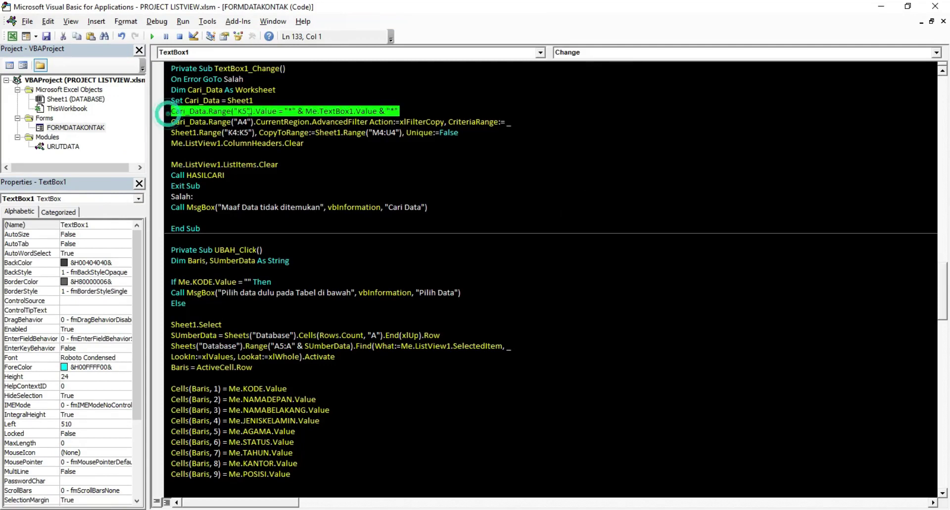
pyautogui.click(335, 110)
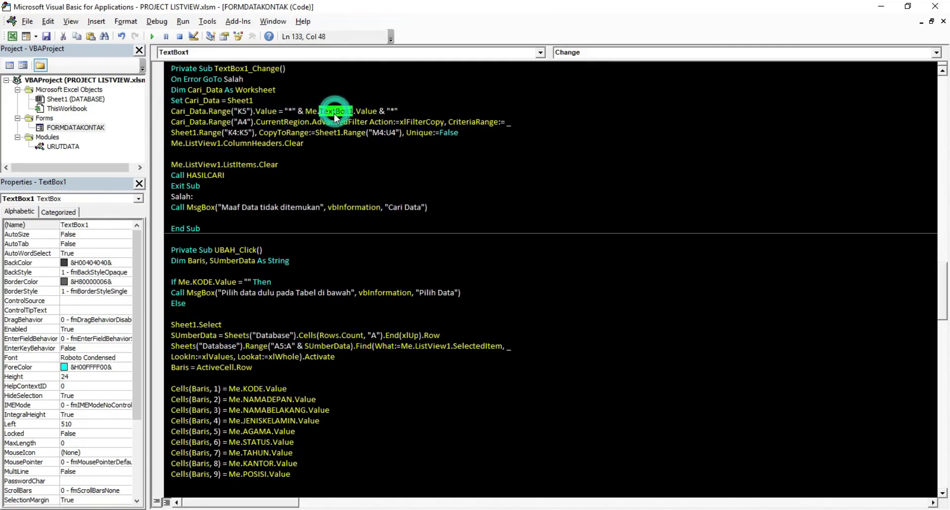
pyautogui.click(393, 111)
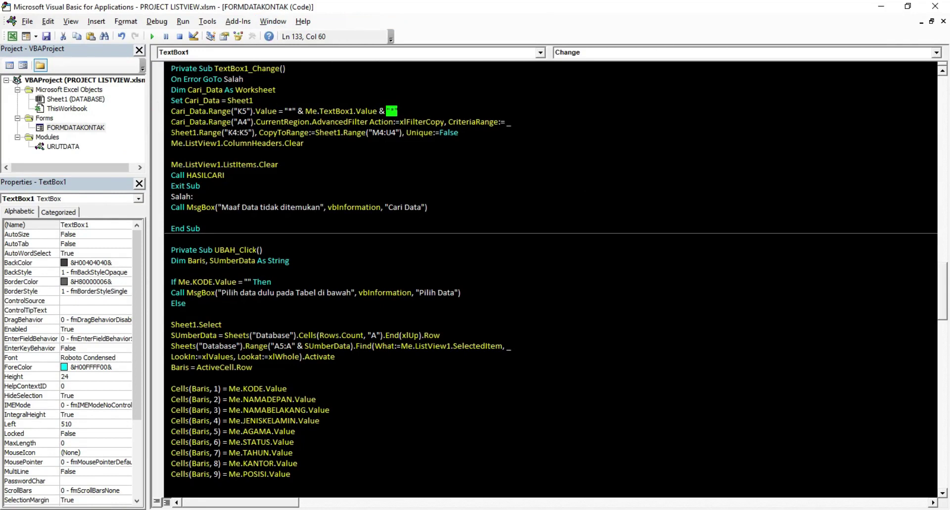
pyautogui.doubleClick(188, 122)
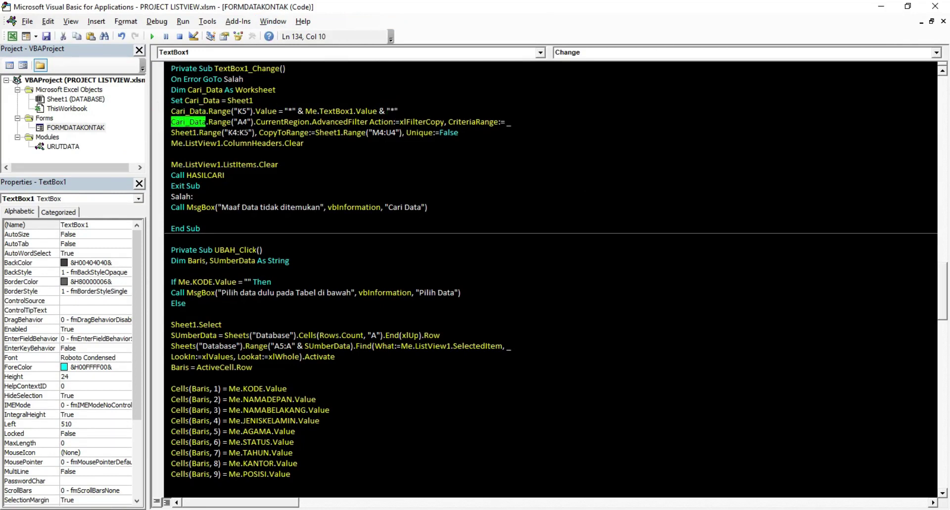
pyautogui.doubleClick(241, 122)
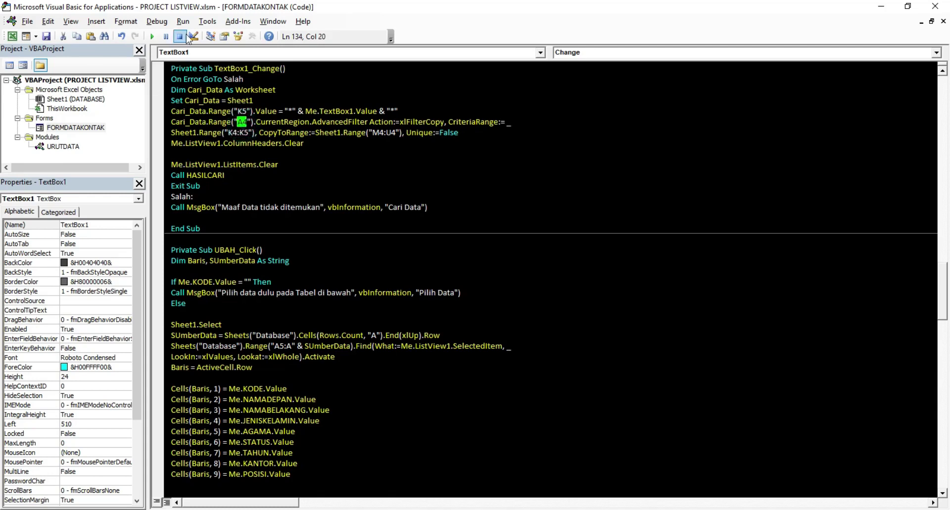
pyautogui.moveTo(213, 10); pyautogui.dragTo(197, 138)
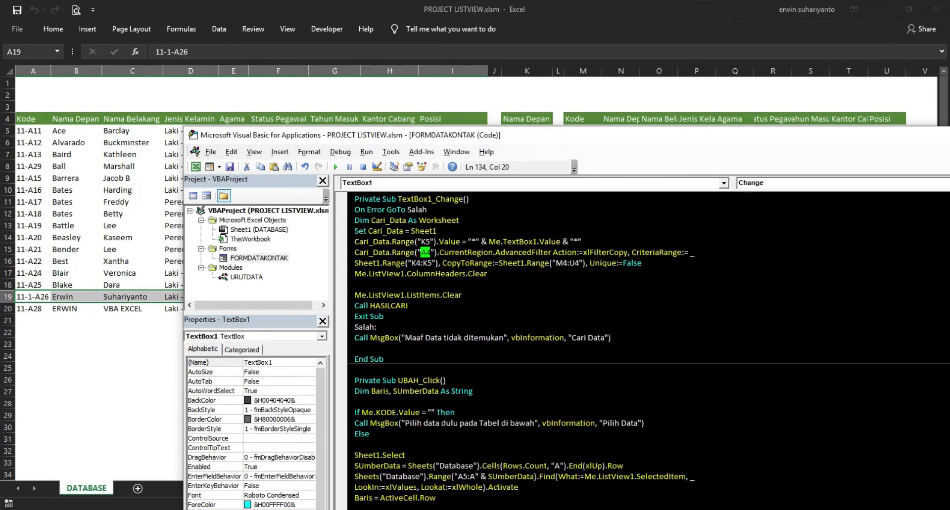
# - Review Sheet1 on the Set Cari_Data line and the K4:K5 criteria range reference
pyautogui.moveTo(455, 135); pyautogui.dragTo(368, 59)
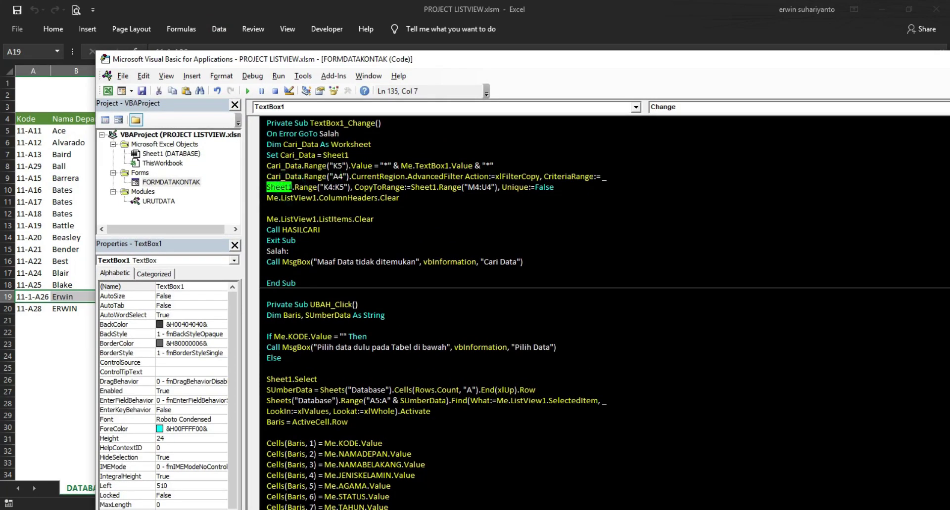
pyautogui.doubleClick(332, 155)
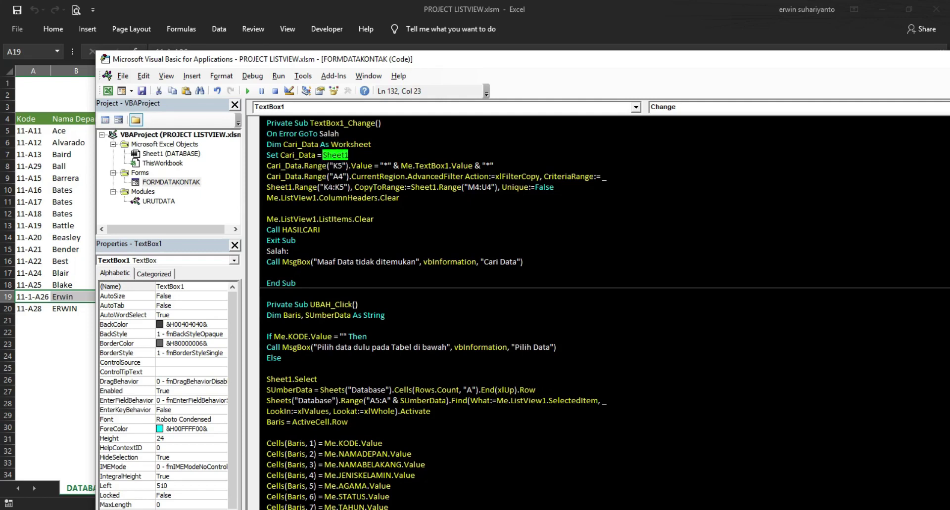
pyautogui.moveTo(324, 187); pyautogui.dragTo(344, 187)
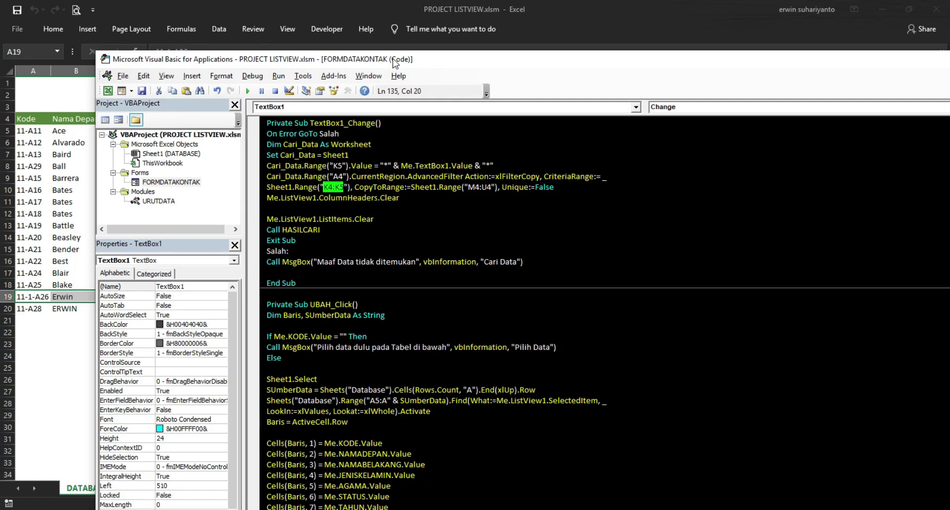
pyautogui.moveTo(394, 63); pyautogui.dragTo(361, 201)
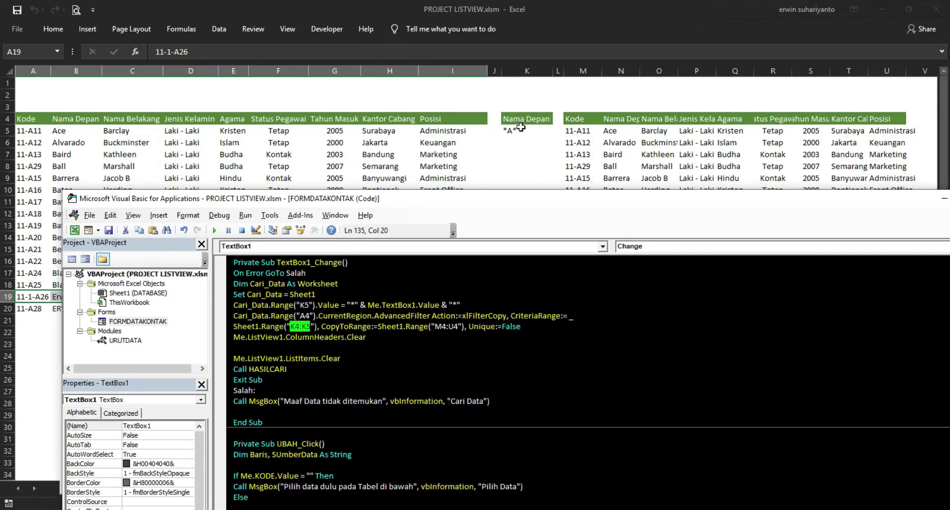
# - Highlight Sheet1 on the criteria line, restore the editor, and bring the DATABASE sheet forward
pyautogui.doubleClick(474, 203)
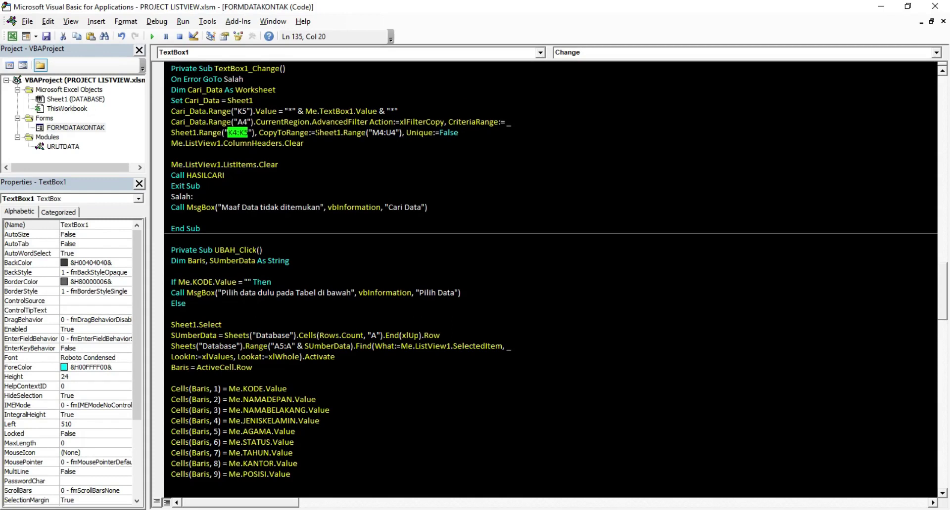
pyautogui.moveTo(320, 132); pyautogui.dragTo(341, 133)
pyautogui.doubleClick(182, 132)
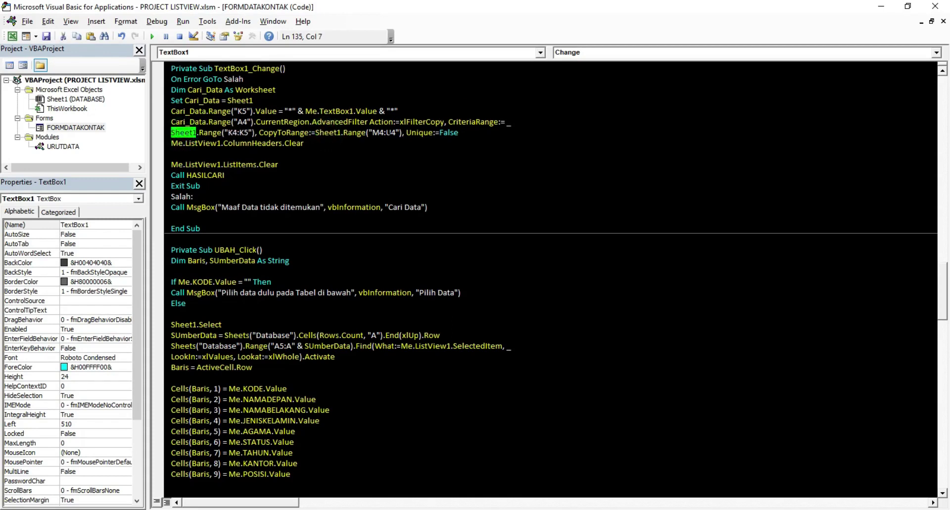
pyautogui.doubleClick(425, 9)
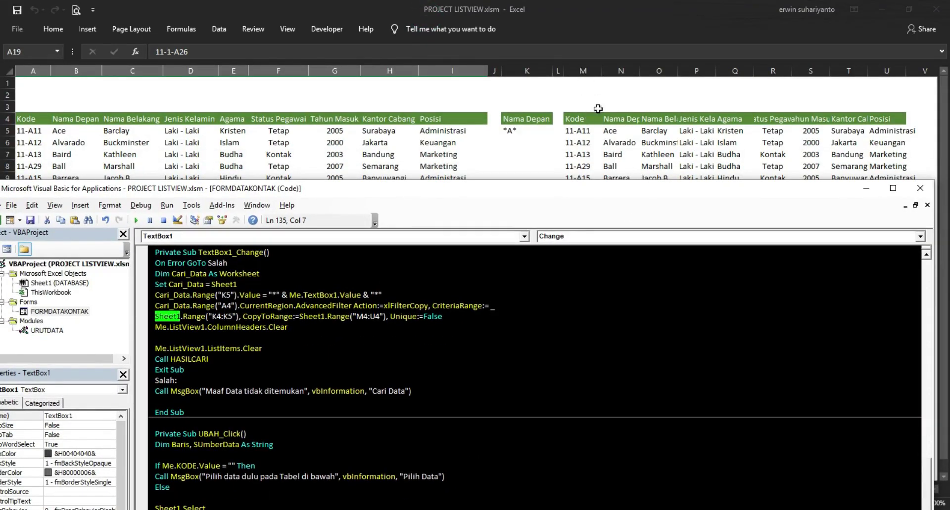
pyautogui.click(583, 119)
# - Delete the blank line in TextBox1_Change so ListItems.Clear follows ColumnHeaders.Clear
pyautogui.click(876, 119)
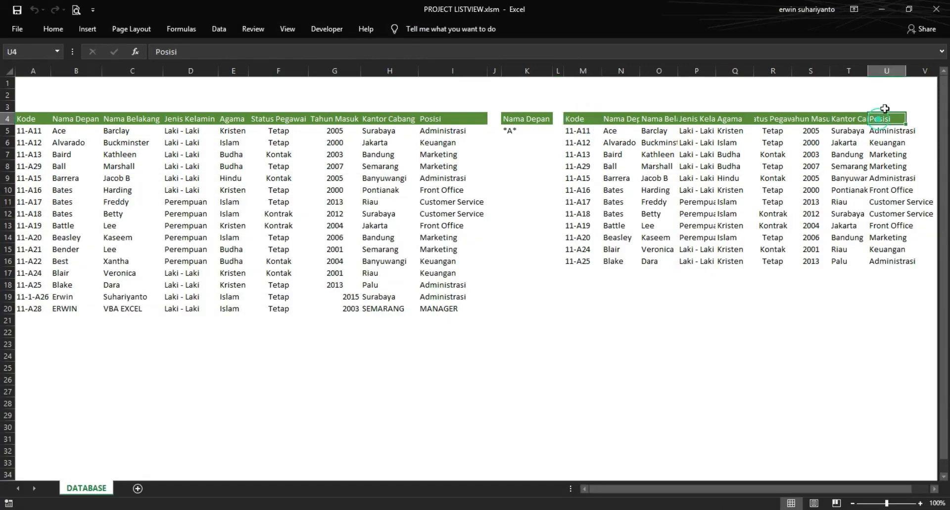
pyautogui.hotkey('alt', 'F11')
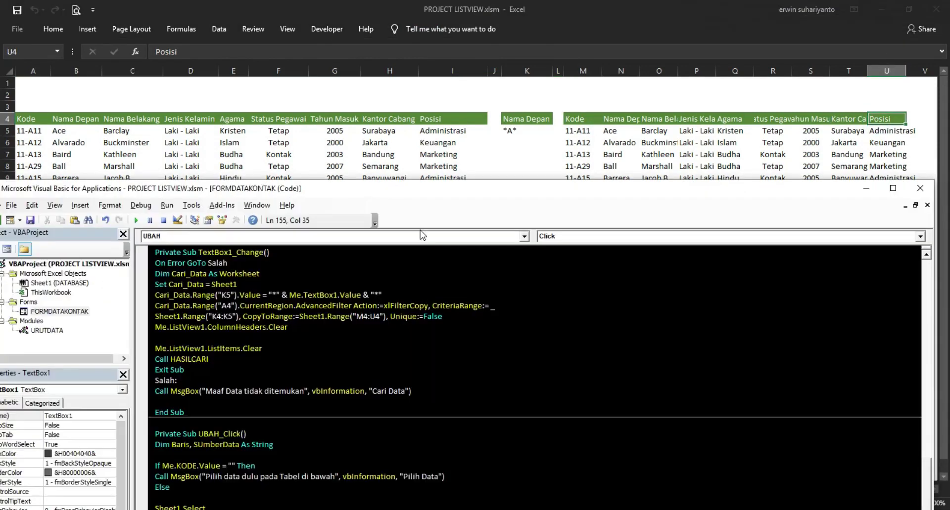
pyautogui.moveTo(423, 192); pyautogui.dragTo(419, 56)
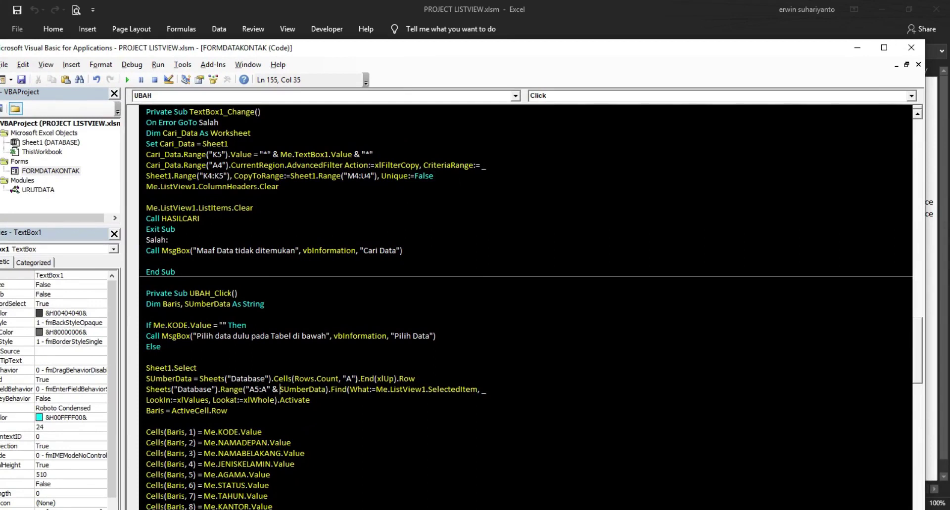
pyautogui.click(158, 198)
pyautogui.press('BackSpace')
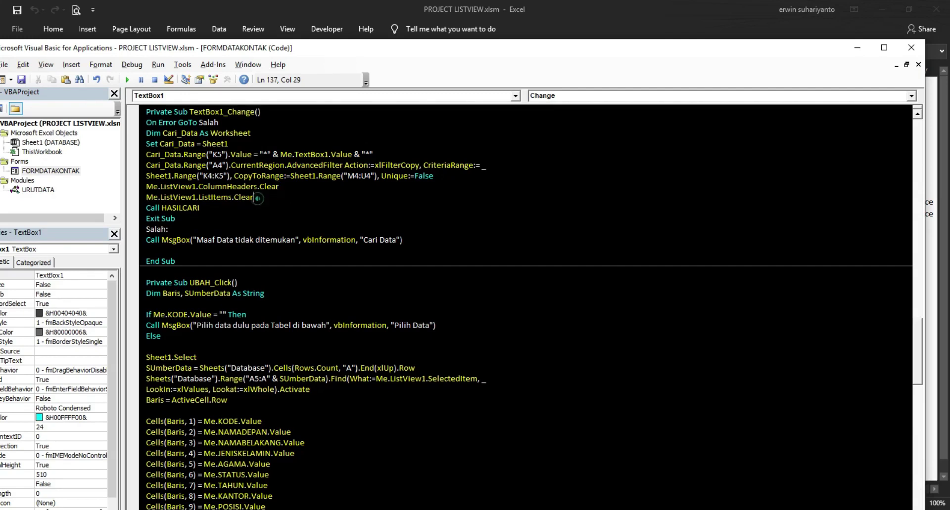
# - Highlight the two Clear statements and the Call HASILCARI line
pyautogui.moveTo(253, 197); pyautogui.dragTo(139, 189)
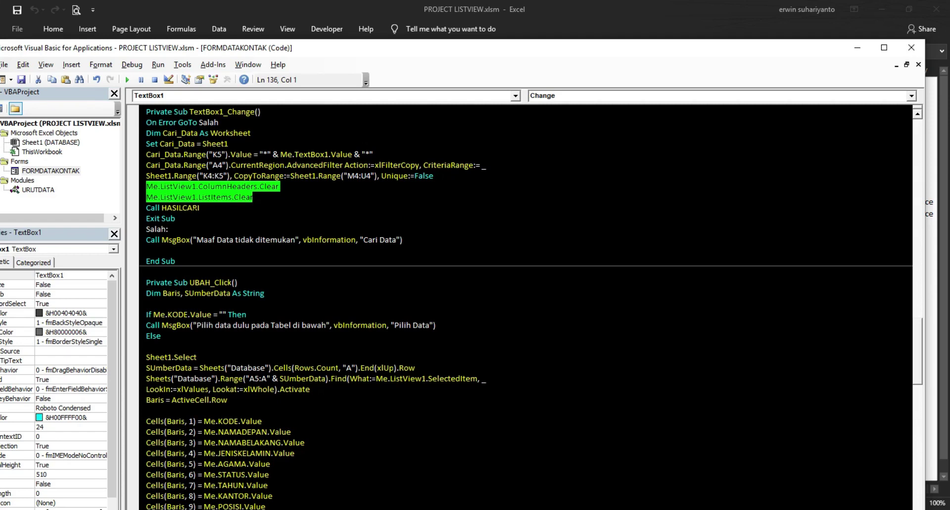
pyautogui.moveTo(199, 208); pyautogui.dragTo(138, 210)
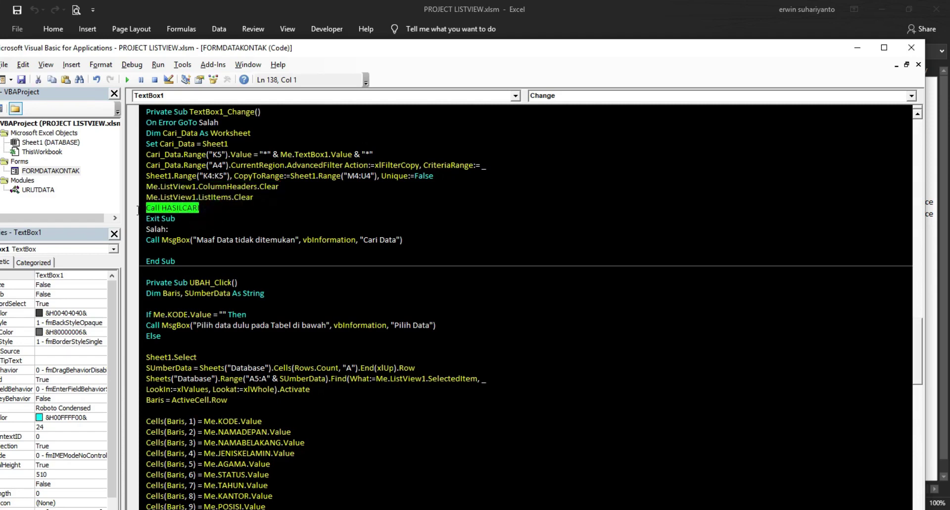
pyautogui.moveTo(200, 208); pyautogui.dragTo(145, 208)
pyautogui.scroll(-9, 526, 309)
pyautogui.scroll(-9, 526, 309)
pyautogui.scroll(-9, 526, 309)
pyautogui.scroll(-9, 525, 310)
pyautogui.scroll(-2, 526, 309)
pyautogui.scroll(3, 526, 310)
pyautogui.scroll(2, 526, 309)
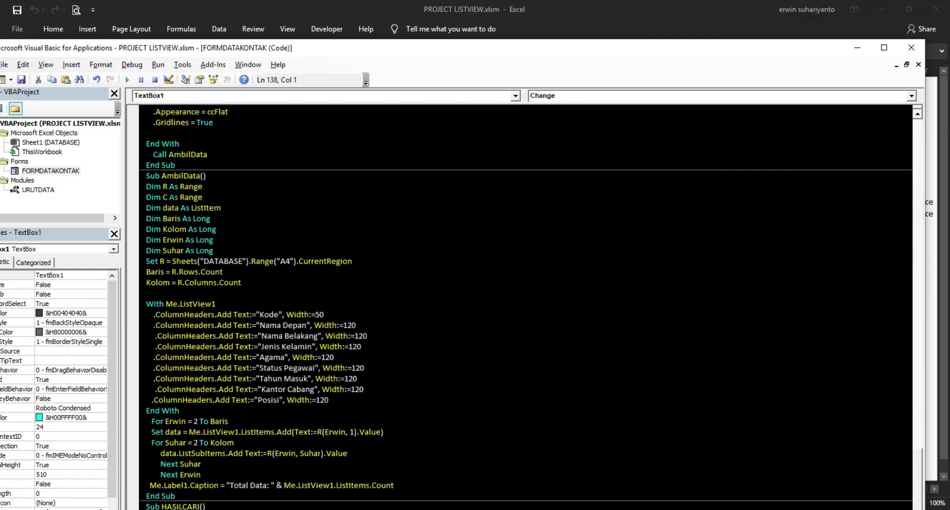
pyautogui.moveTo(145, 176)
pyautogui.mouseDown()
pyautogui.moveTo(189, 486)
pyautogui.moveTo(175, 497)
pyautogui.mouseUp()
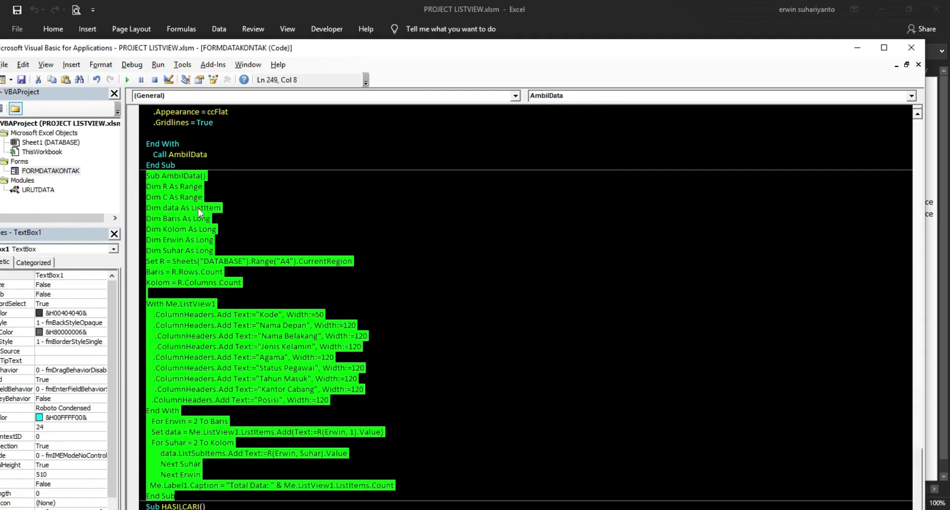
pyautogui.scroll(2, 198, 207)
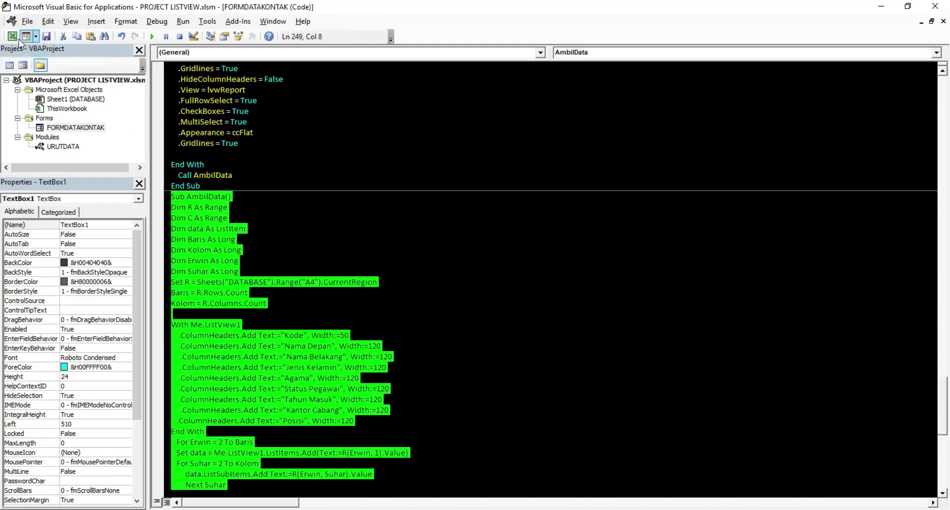
pyautogui.click(15, 34)
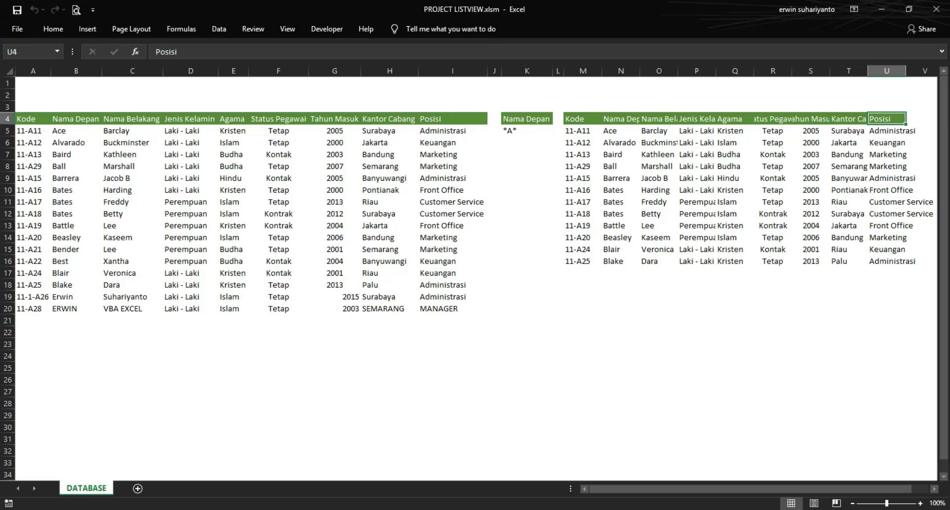
pyautogui.click(564, 455)
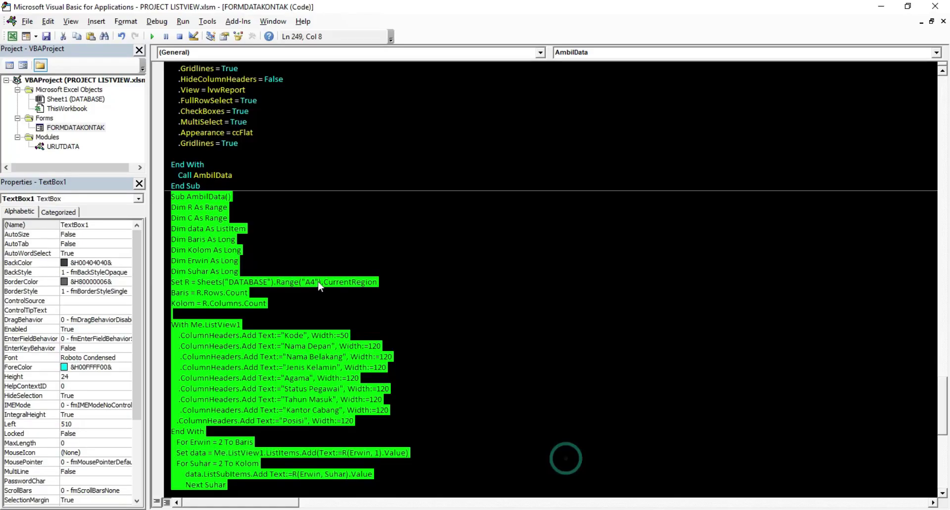
pyautogui.click(269, 217)
pyautogui.scroll(15, 268, 217)
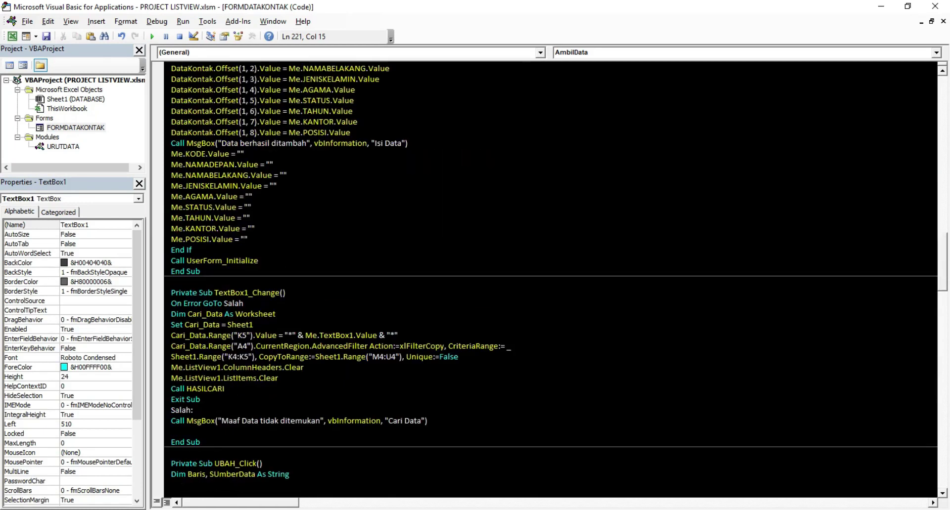
pyautogui.doubleClick(76, 127)
pyautogui.doubleClick(596, 203)
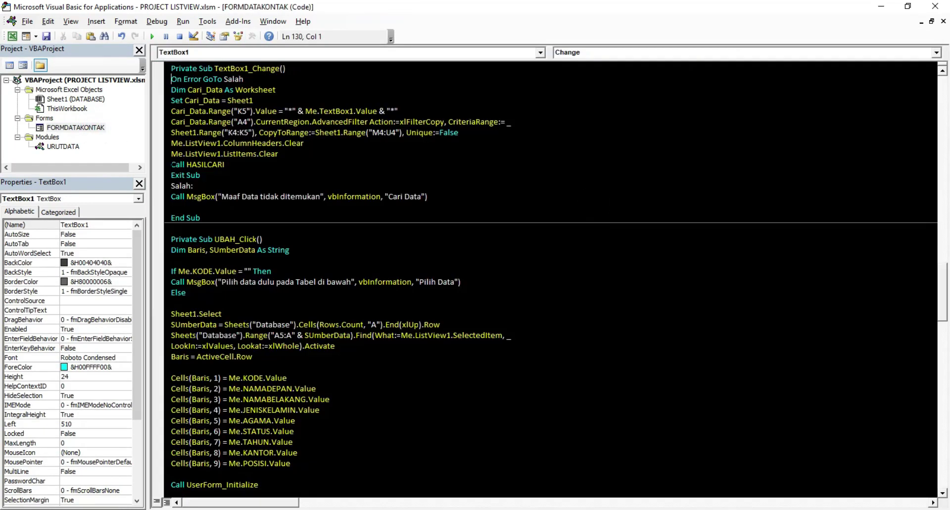
pyautogui.doubleClick(91, 128)
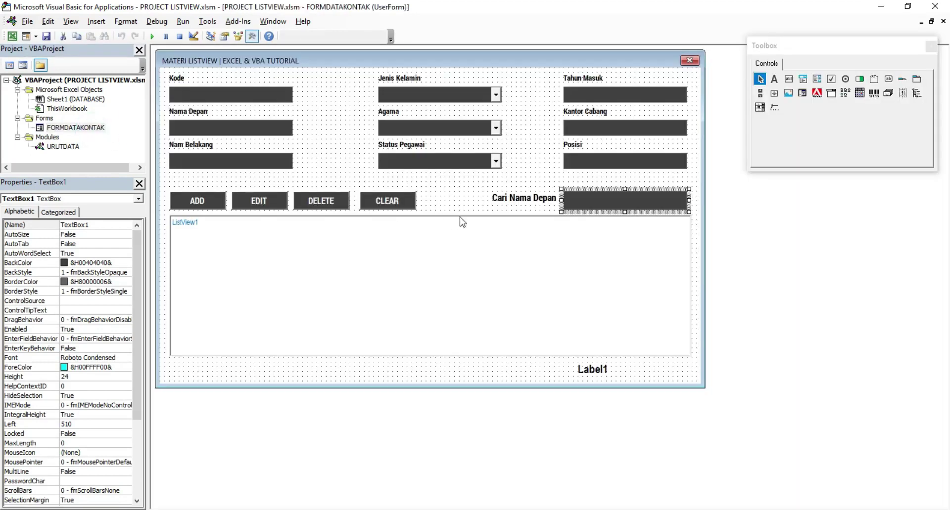
pyautogui.press('F7')
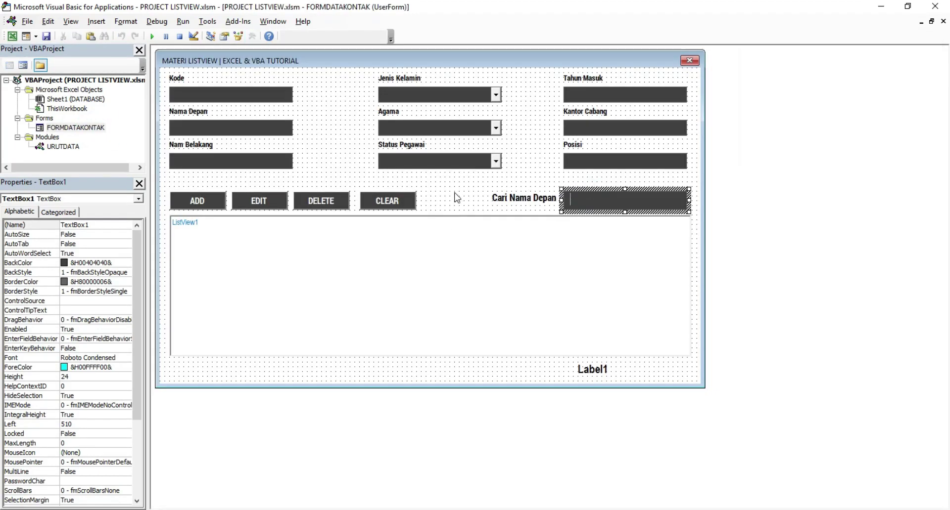
pyautogui.scroll(-4, 451, 191)
pyautogui.scroll(-7, 551, 277)
# - Copy the AmbilData procedure code from its start through Next Suhar
pyautogui.scroll(2, 550, 277)
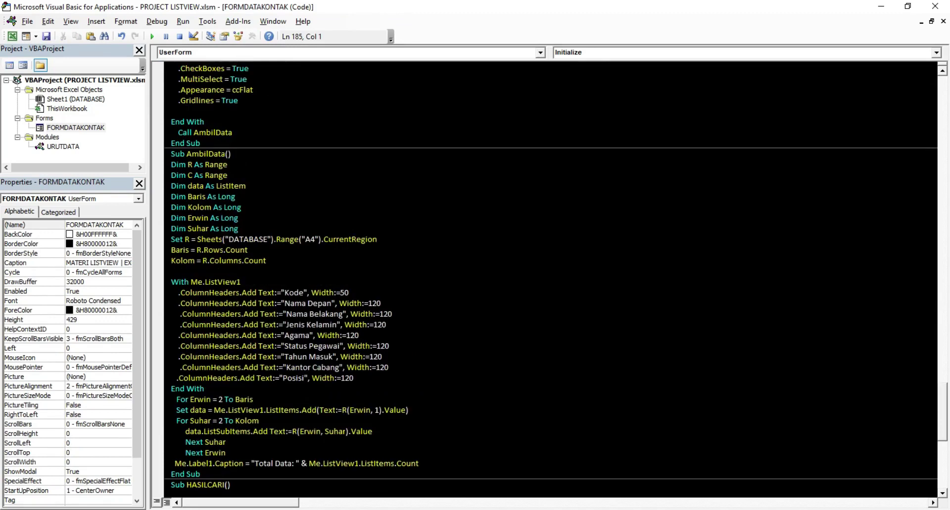
pyautogui.moveTo(171, 154)
pyautogui.mouseDown()
pyautogui.moveTo(225, 442)
pyautogui.moveTo(214, 469)
pyautogui.mouseUp()
pyautogui.rightClick(216, 122)
pyautogui.click(254, 144)
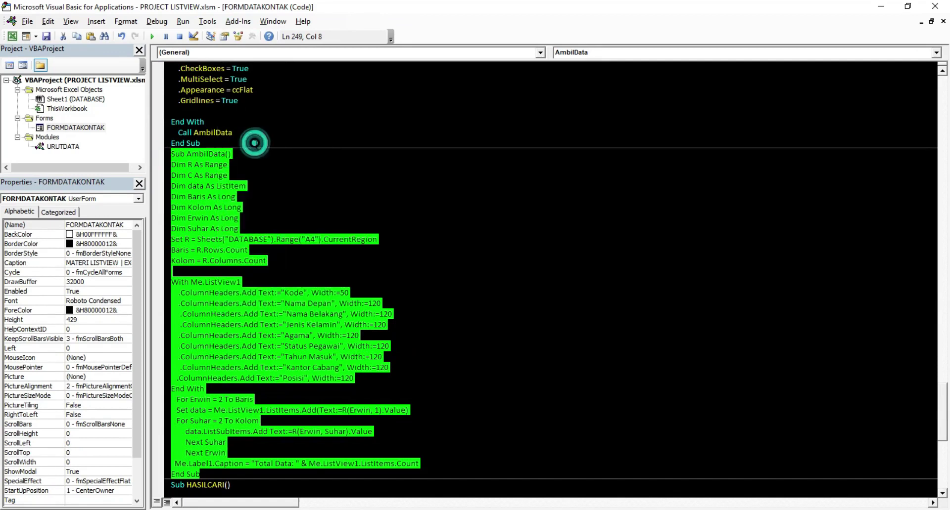
# - Locate the HASILCARI procedure and compare it with AmbilData's source range line
pyautogui.scroll(-7, 254, 248)
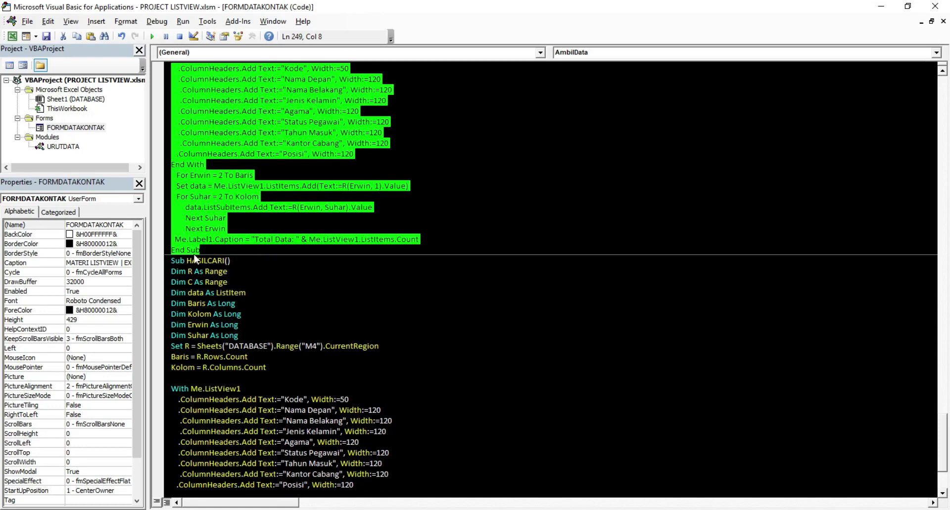
pyautogui.scroll(6, 197, 259)
pyautogui.click(215, 124)
pyautogui.click(210, 122)
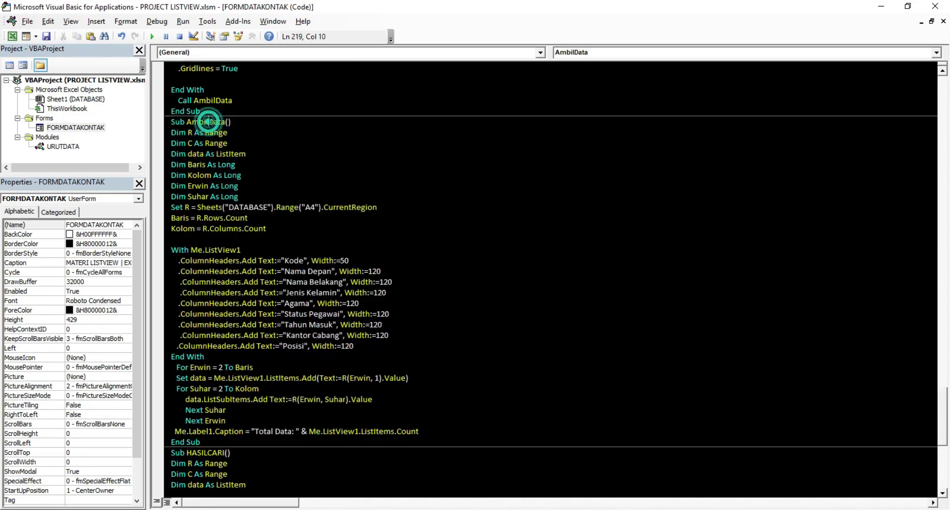
pyautogui.scroll(-3, 210, 122)
pyautogui.scroll(-3, 210, 123)
pyautogui.doubleClick(205, 261)
pyautogui.scroll(-4, 204, 260)
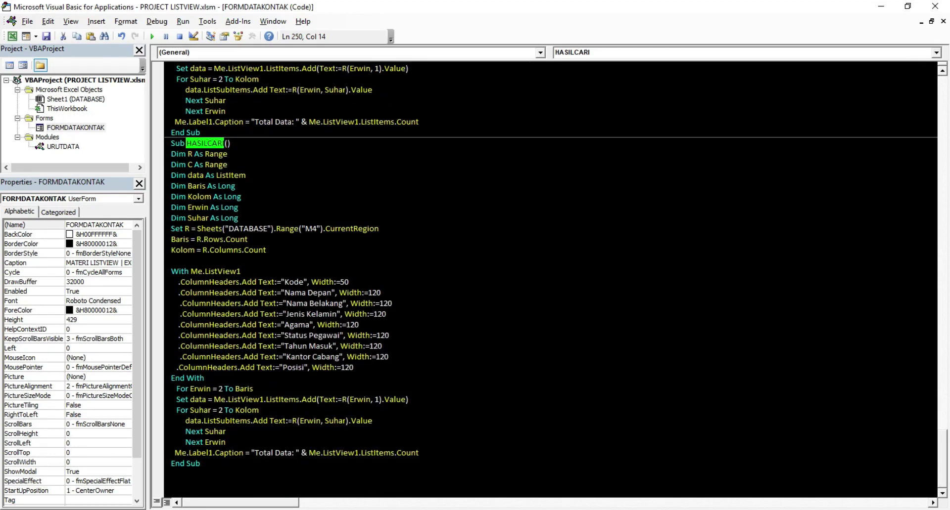
pyautogui.click(312, 229)
pyautogui.scroll(6, 312, 228)
pyautogui.scroll(1, 312, 198)
pyautogui.click(311, 122)
# - Highlight HASILCARI's M4 source range and the Call HASILCARI line in TextBox1_Change
pyautogui.scroll(-4, 310, 124)
pyautogui.doubleClick(310, 325)
pyautogui.scroll(-3, 310, 324)
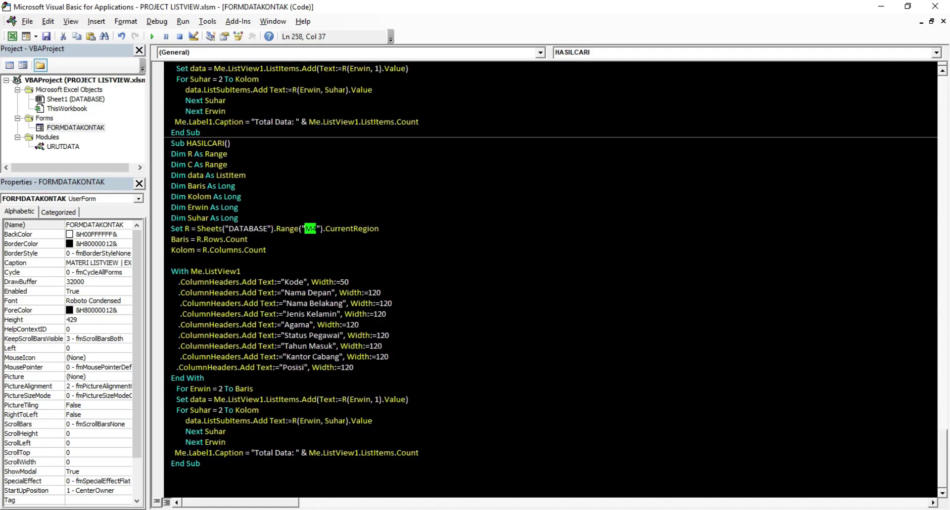
pyautogui.scroll(1, 551, 278)
pyautogui.scroll(8, 551, 278)
pyautogui.scroll(13, 551, 278)
pyautogui.scroll(-9, 550, 278)
pyautogui.scroll(-3, 550, 278)
pyautogui.scroll(-4, 551, 278)
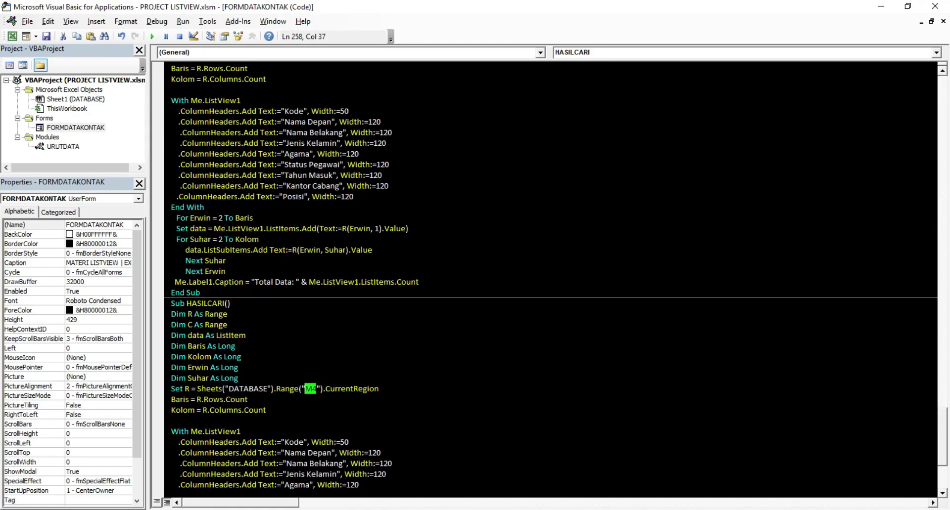
pyautogui.scroll(12, 551, 278)
pyautogui.scroll(12, 551, 278)
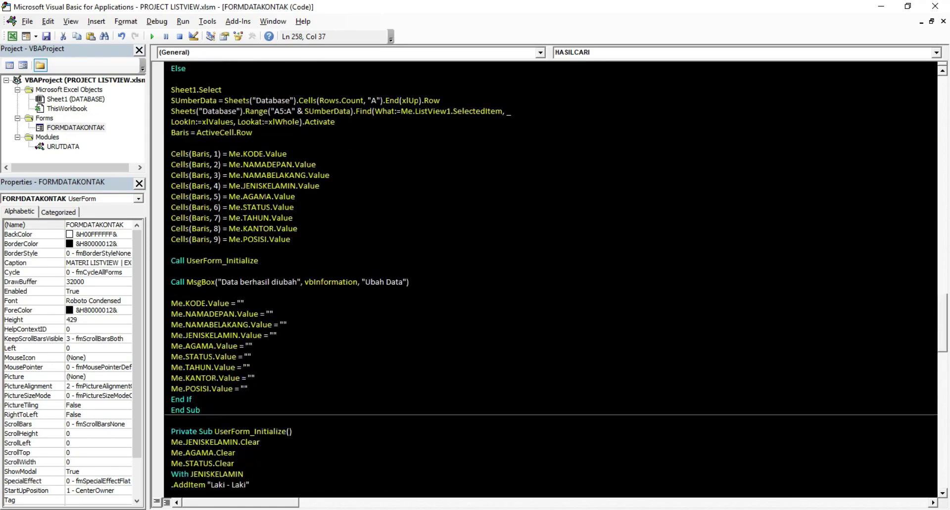
pyautogui.scroll(11, 551, 278)
pyautogui.doubleClick(204, 261)
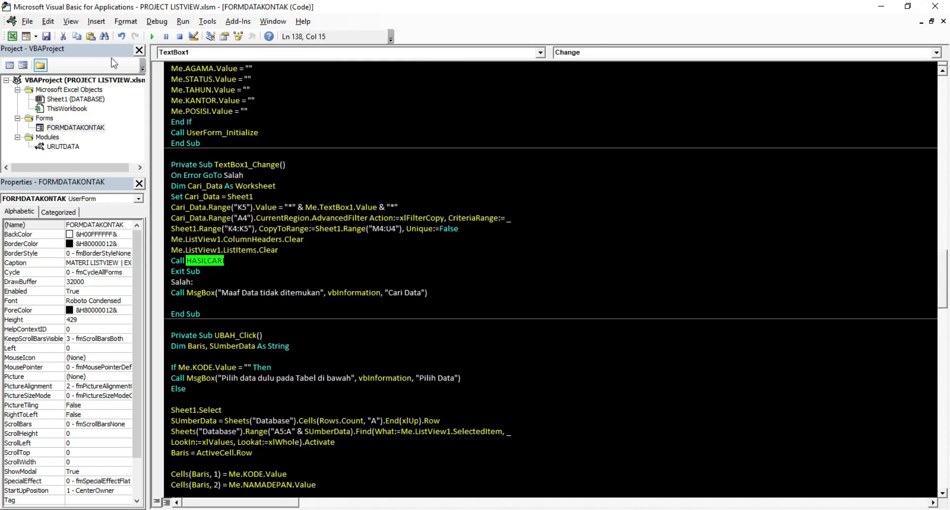
# - Run the form, search 'D' in Cari Nama Depan, then clear it to list all 16 records
pyautogui.click(151, 36)
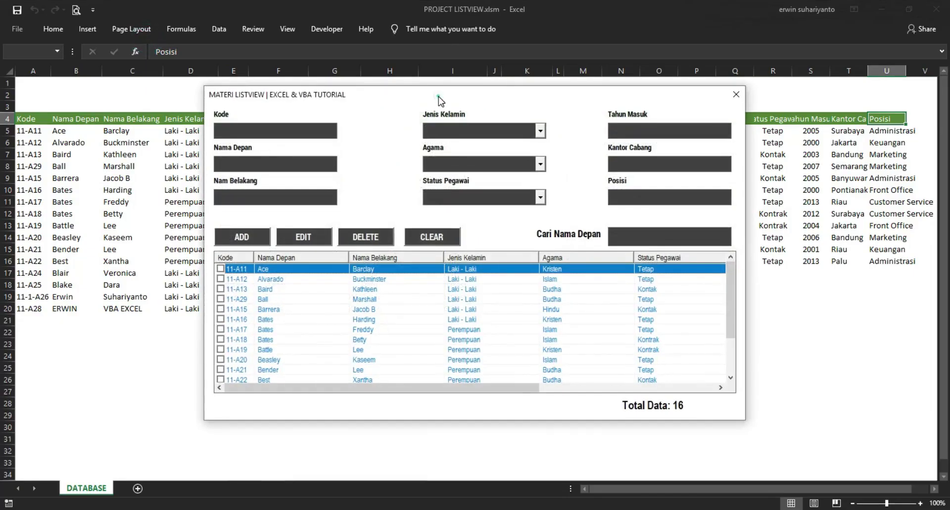
pyautogui.click(522, 237)
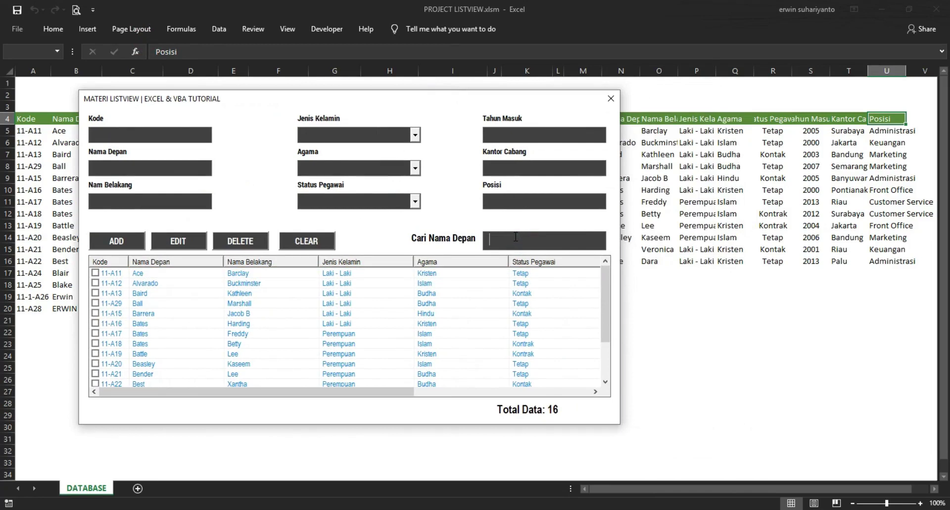
pyautogui.write('D')
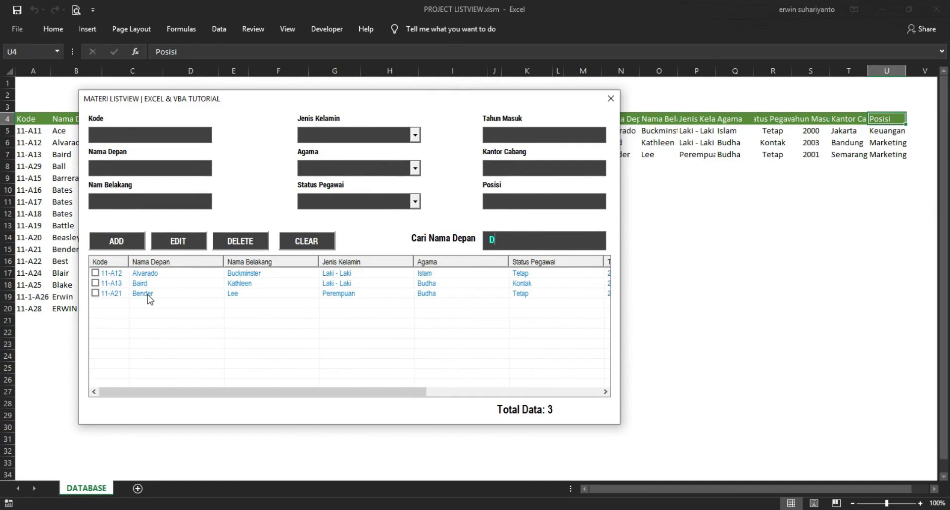
pyautogui.press('BackSpace')
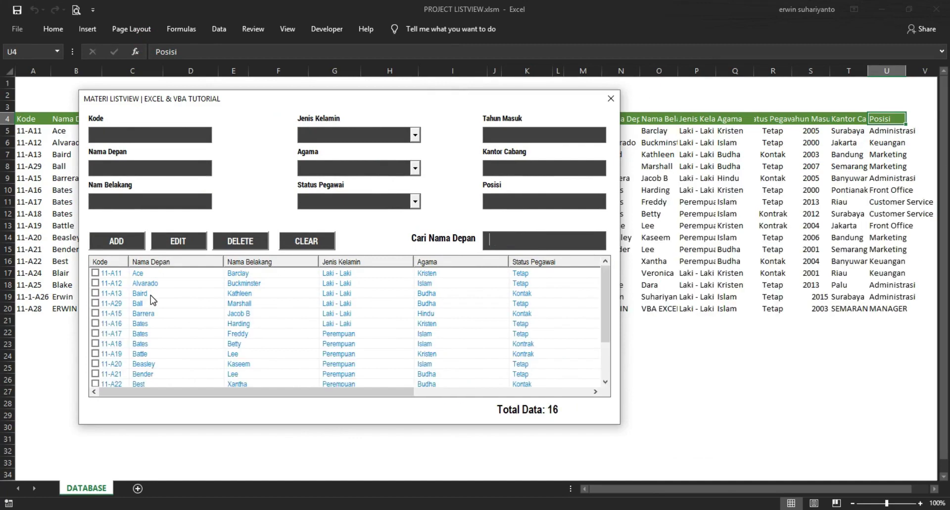
# - Load record 11-A29, search 'N' to narrow the list to 3 rows, then press CLEAR
pyautogui.click(336, 303)
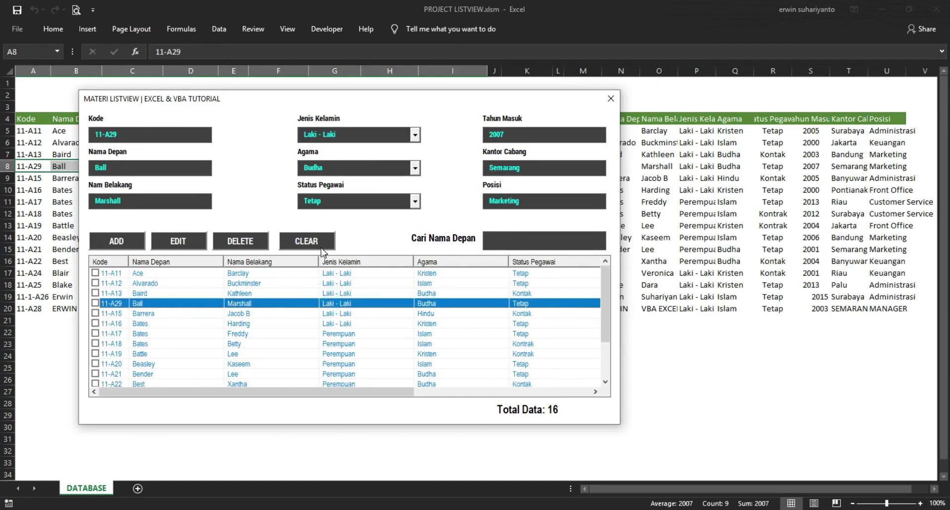
pyautogui.click(536, 244)
pyautogui.write('N')
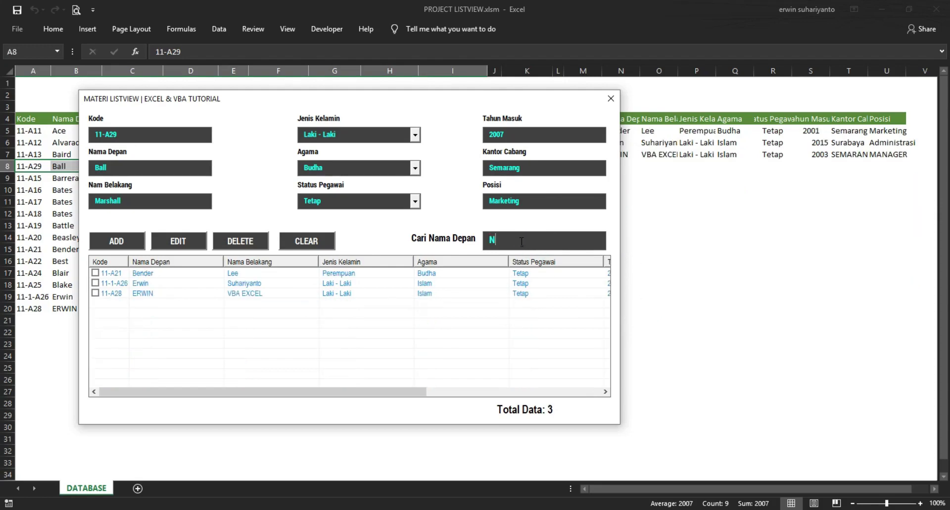
pyautogui.click(319, 243)
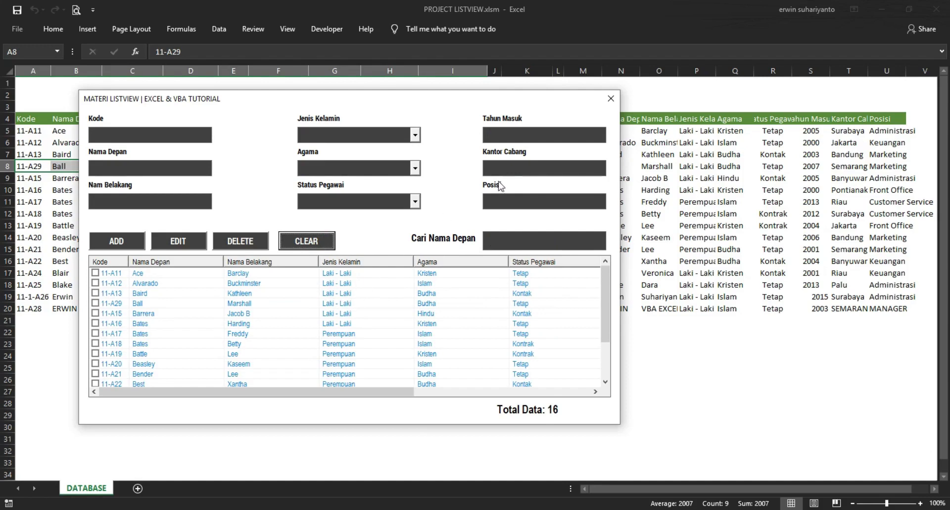
# - Close the userform and hide the helper columns K:U beside the DATABASE table
pyautogui.click(610, 99)
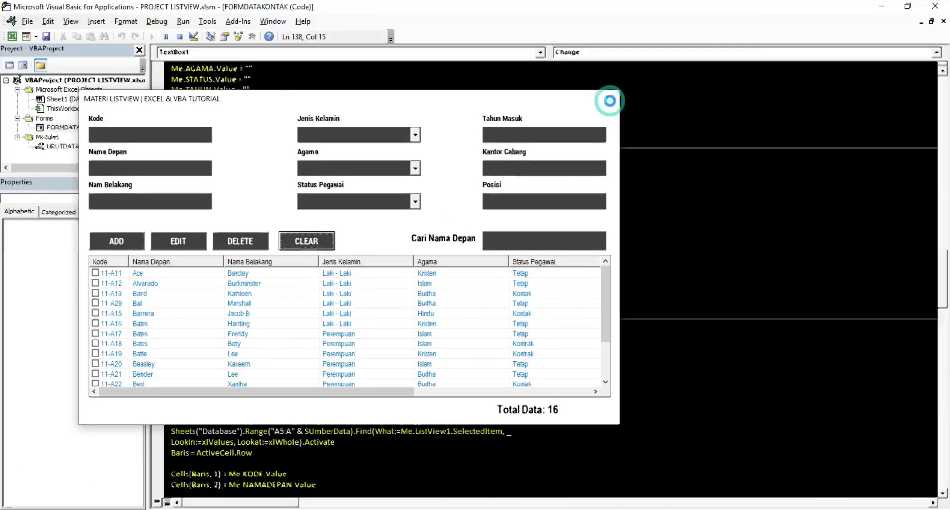
pyautogui.click(17, 35)
pyautogui.moveTo(527, 71)
pyautogui.mouseDown()
pyautogui.moveTo(915, 72)
pyautogui.moveTo(890, 72)
pyautogui.mouseUp()
pyautogui.rightClick(651, 75)
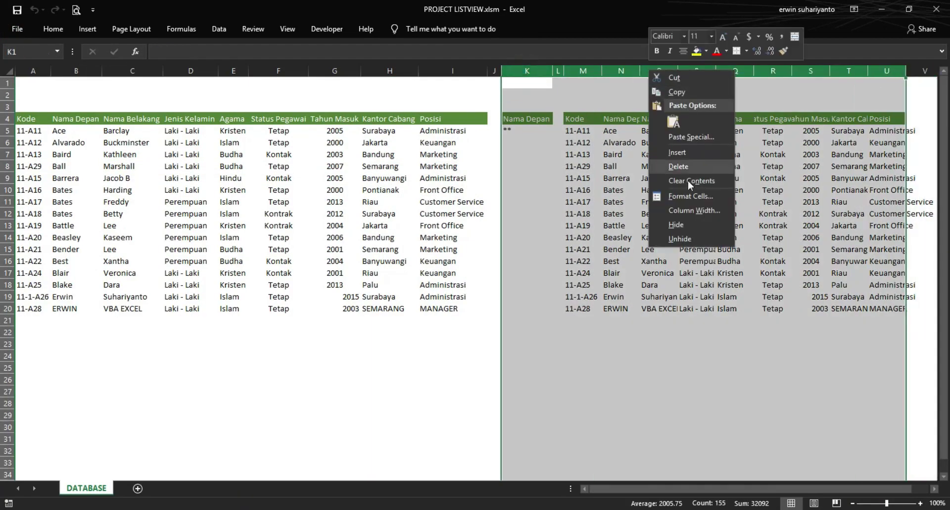
pyautogui.click(676, 225)
pyautogui.click(659, 194)
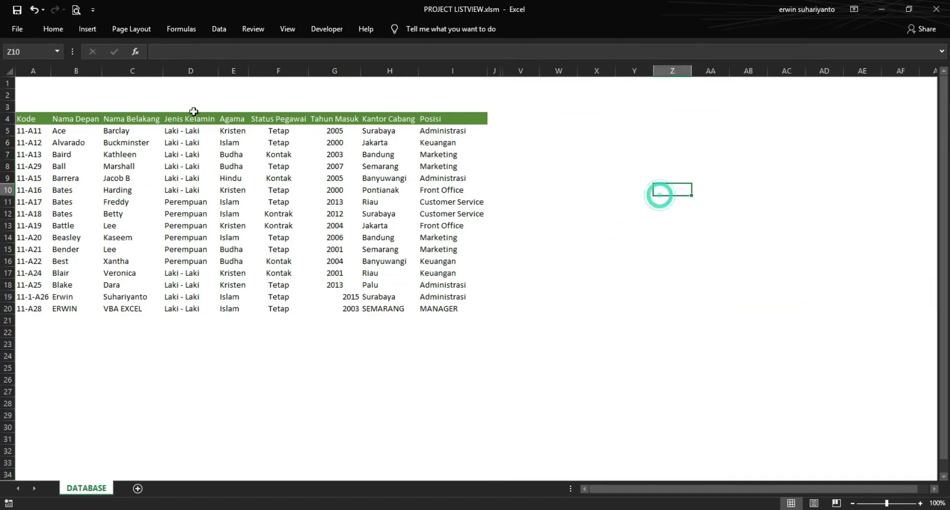
pyautogui.click(149, 95)
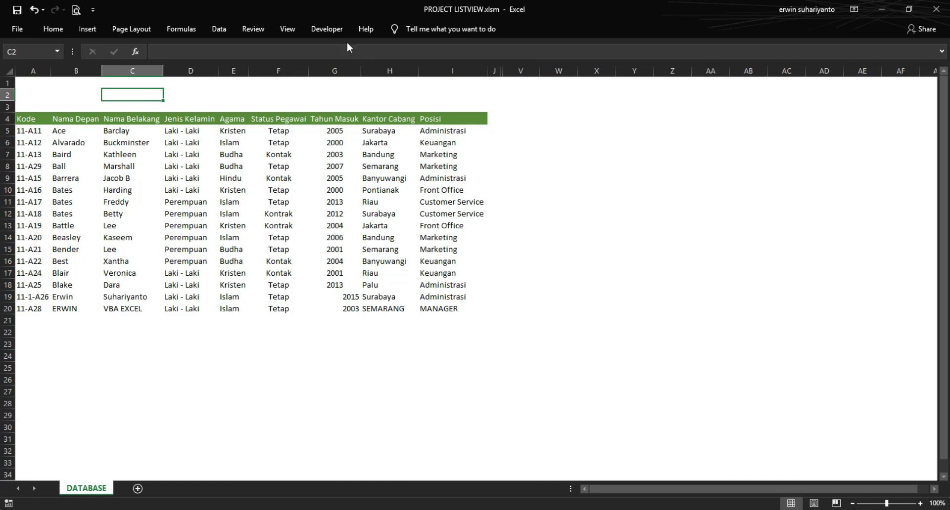
# - Draw an ActiveX command button above the Kantor Cabang and Posisi headers
pyautogui.click(328, 30)
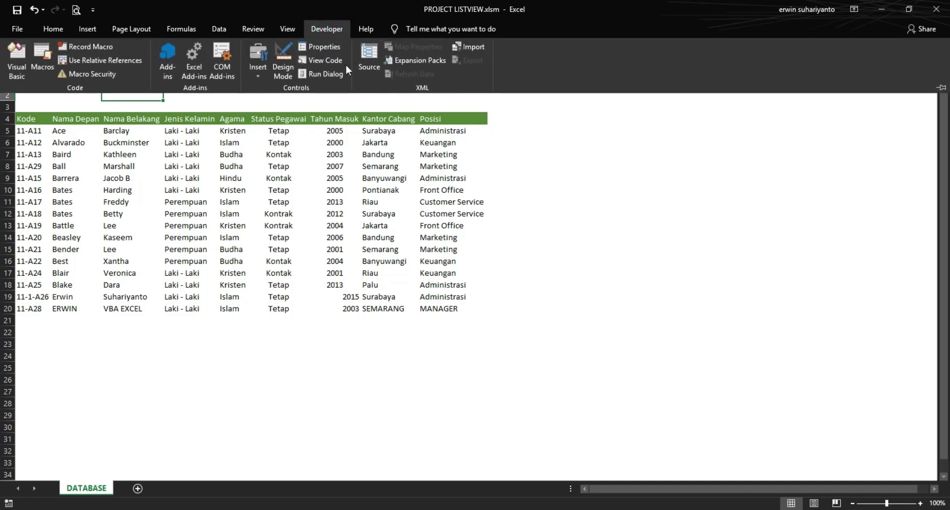
pyautogui.click(259, 74)
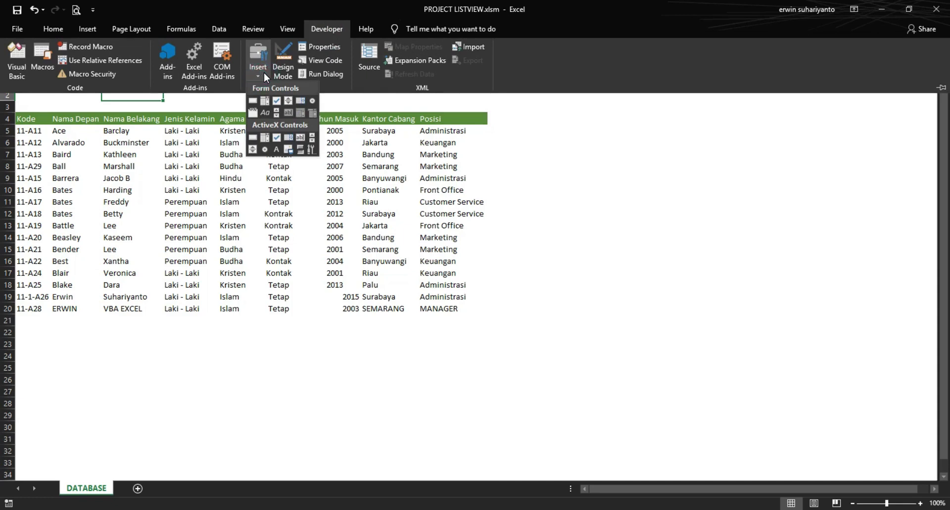
pyautogui.click(254, 141)
pyautogui.moveTo(379, 100); pyautogui.dragTo(485, 107)
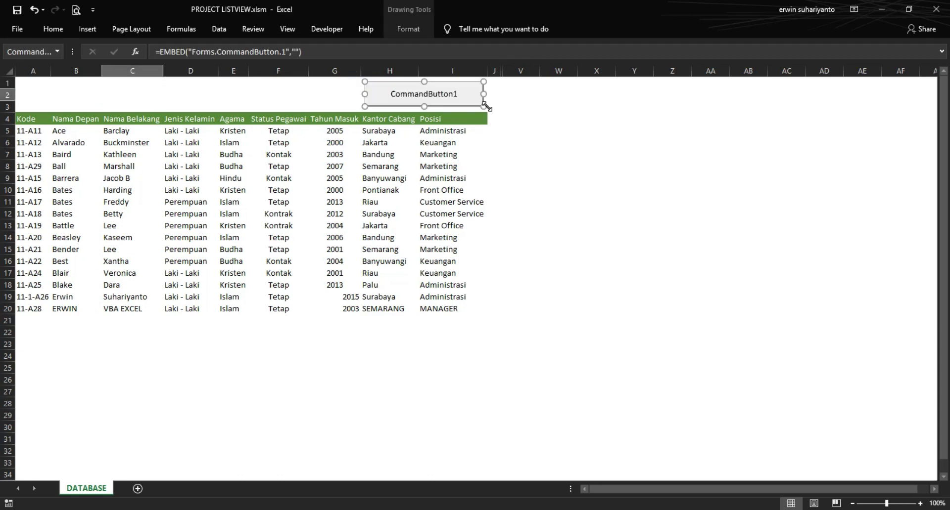
# - Set the button's Caption to BUKA FORM and open its CommandButton1_Click procedure
pyautogui.click(328, 29)
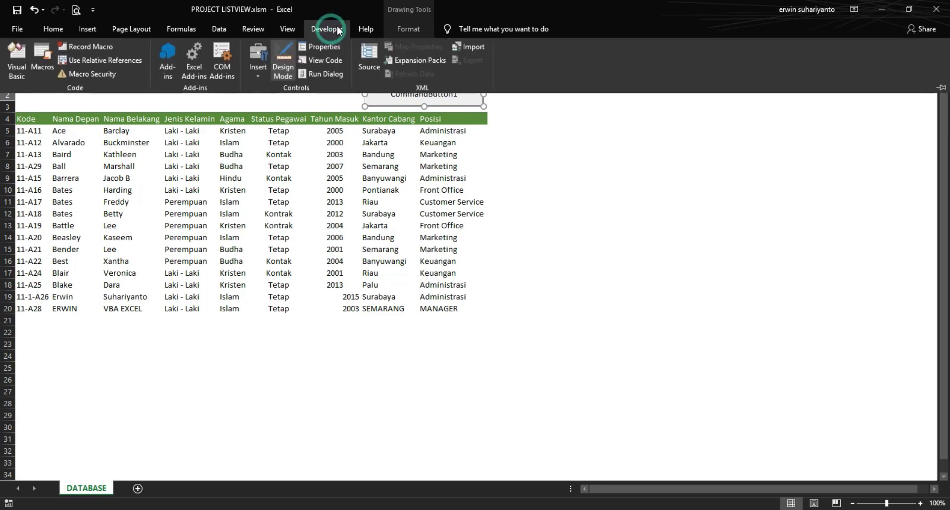
pyautogui.click(332, 46)
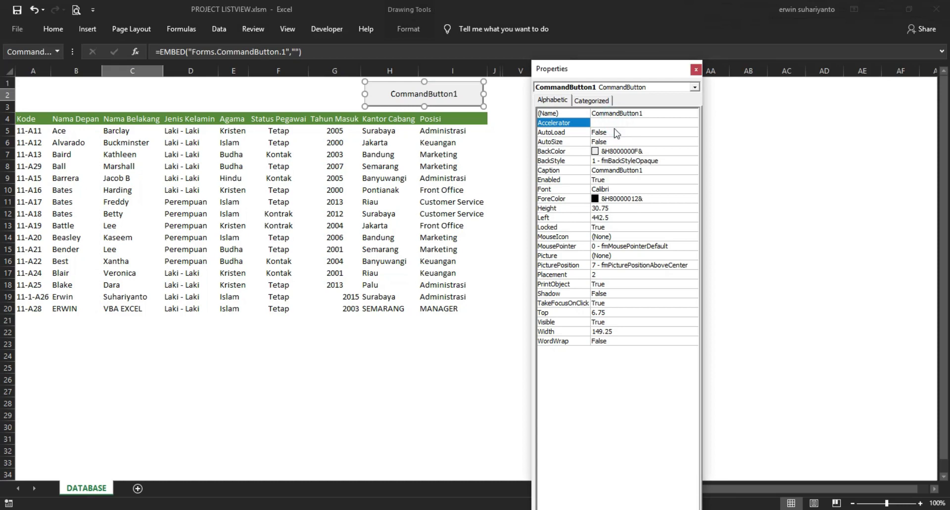
pyautogui.click(608, 143)
pyautogui.click(608, 170)
pyautogui.moveTo(653, 171); pyautogui.dragTo(587, 173)
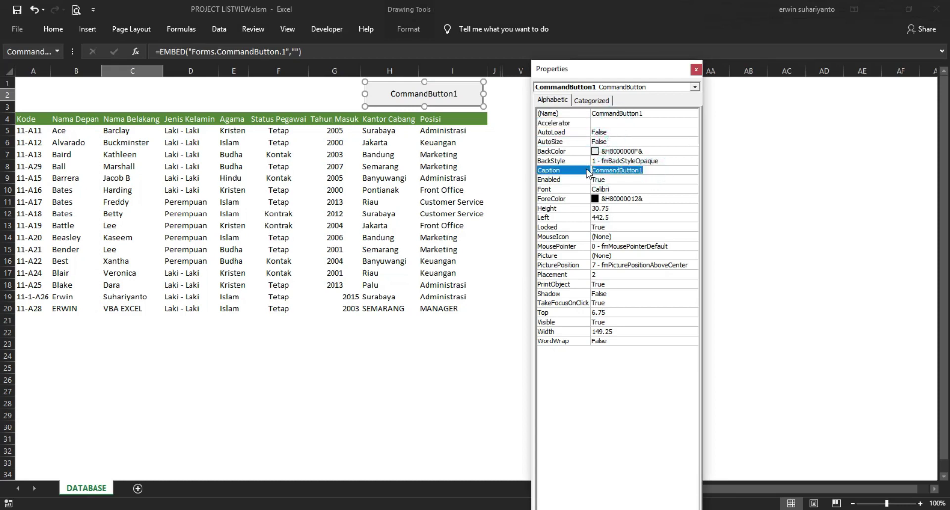
pyautogui.write('BUKA FORM')
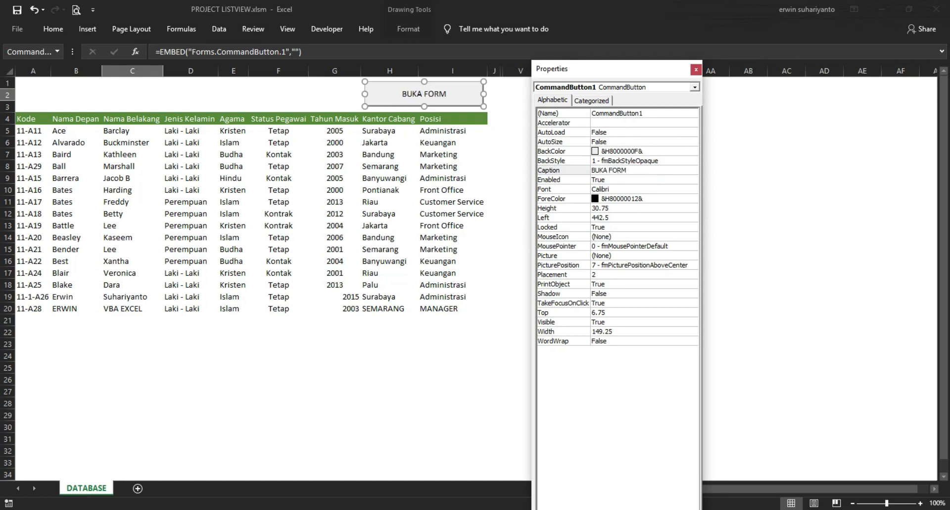
pyautogui.click(695, 70)
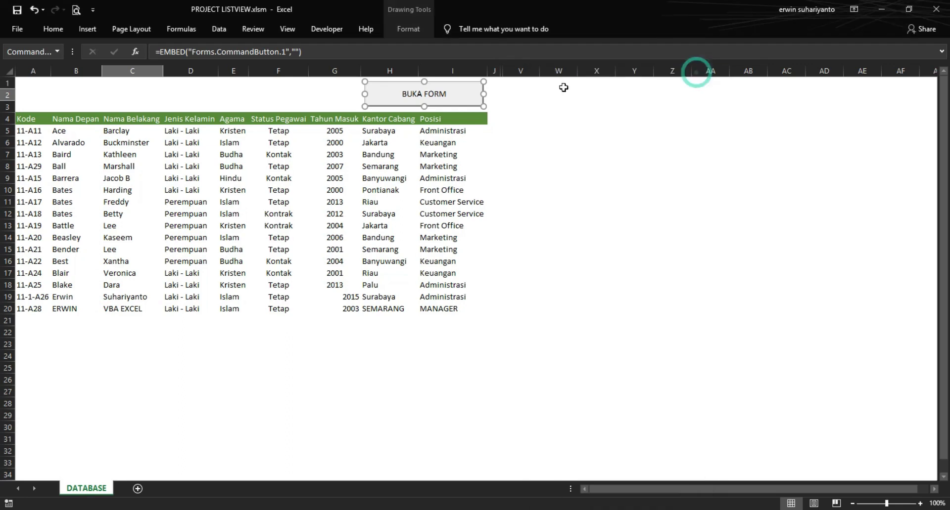
pyautogui.doubleClick(438, 94)
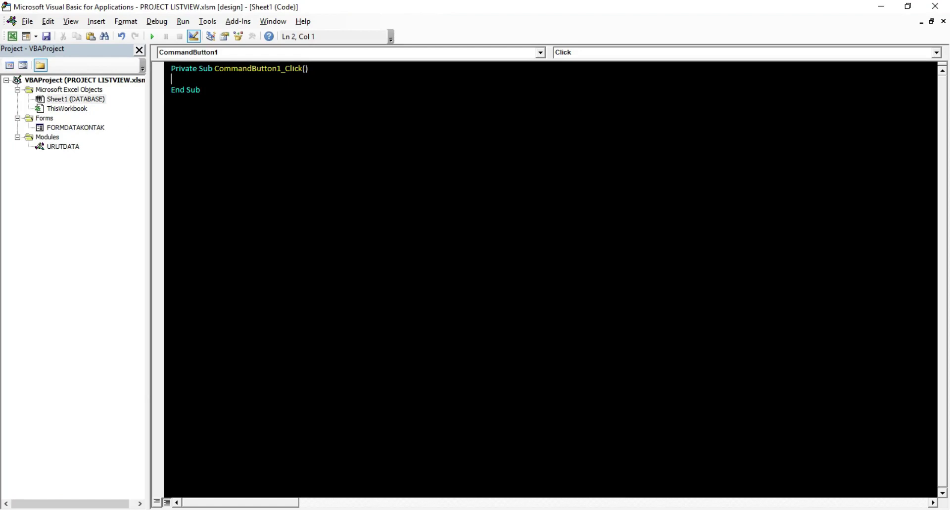
# - Write FORMDATAKONTAK.Show in CommandButton1_Click, then return to the Excel workbook
pyautogui.write('FORMDATA')
pyautogui.write('KO')
pyautogui.press('BackSpace')
pyautogui.press('BackSpace')
pyautogui.write('KONTAK')
pyautogui.write('.S')
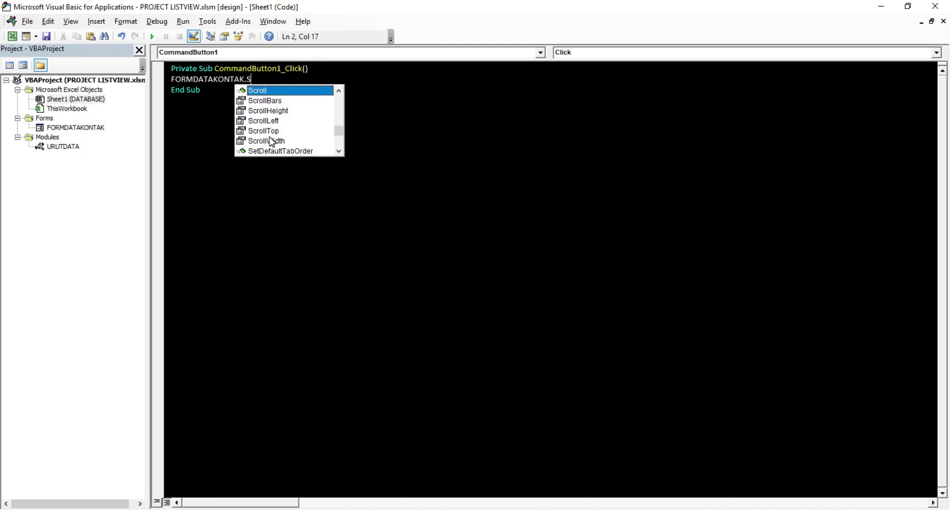
pyautogui.write('h')
pyautogui.doubleClick(267, 90)
pyautogui.click(222, 99)
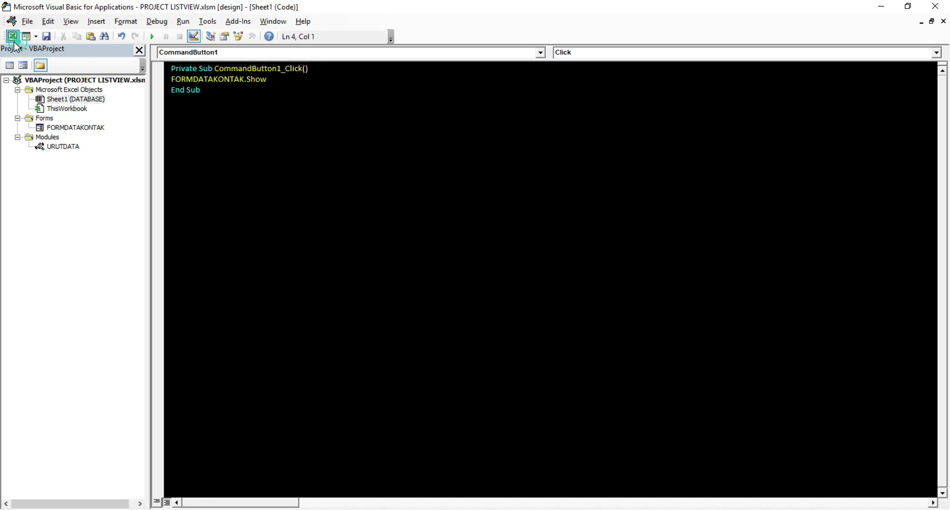
pyautogui.click(12, 37)
pyautogui.click(321, 28)
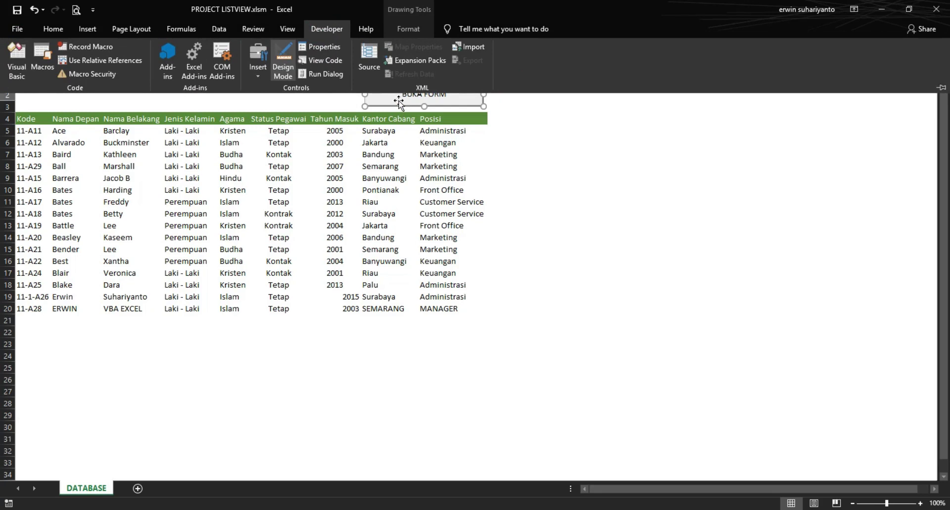
# - Exit Design Mode, open the form with BUKA FORM, and load records 11-A15, 11-A19, 11-A29, 11-A12
pyautogui.click(285, 61)
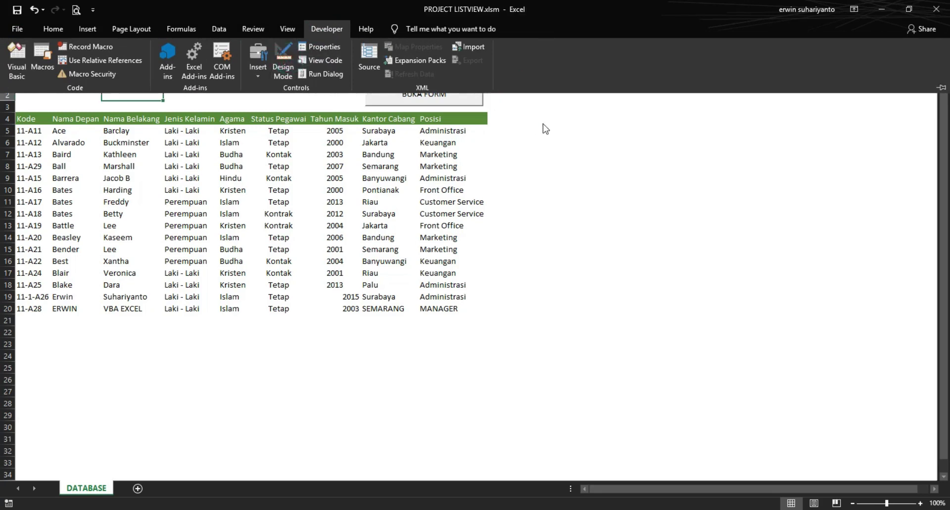
pyautogui.click(544, 129)
pyautogui.click(450, 95)
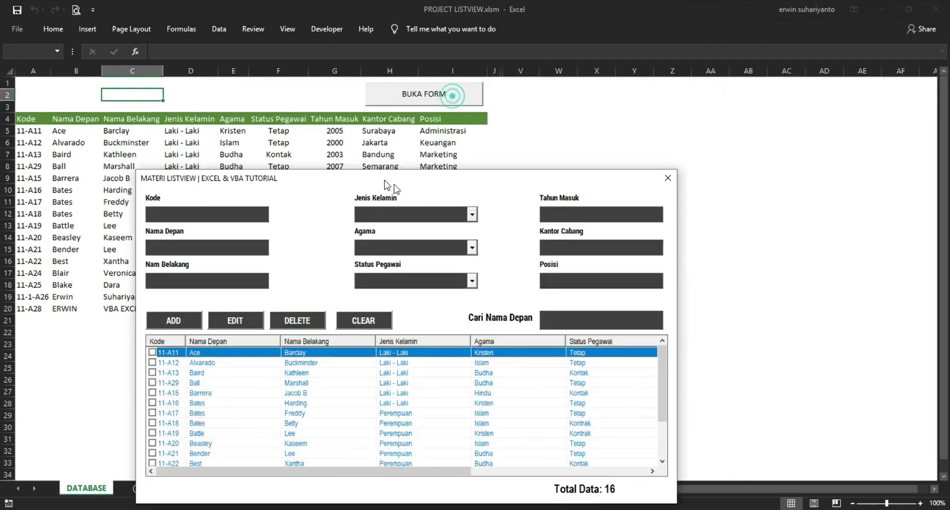
pyautogui.moveTo(385, 182); pyautogui.dragTo(339, 91)
pyautogui.click(341, 302)
pyautogui.click(334, 341)
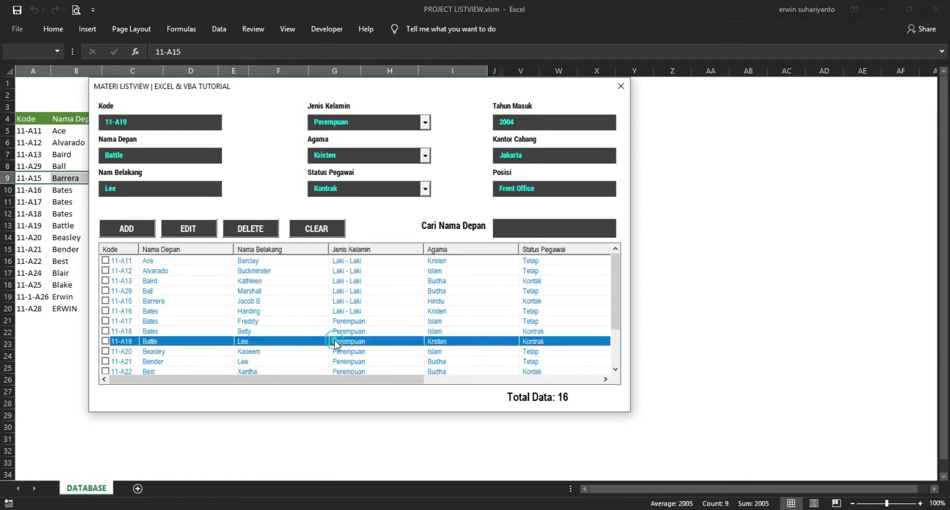
pyautogui.click(329, 292)
pyautogui.click(324, 271)
pyautogui.click(324, 342)
# - Search 'N' in Cari Nama Depan, clear and retype it, then close the form
pyautogui.click(522, 227)
pyautogui.write('N')
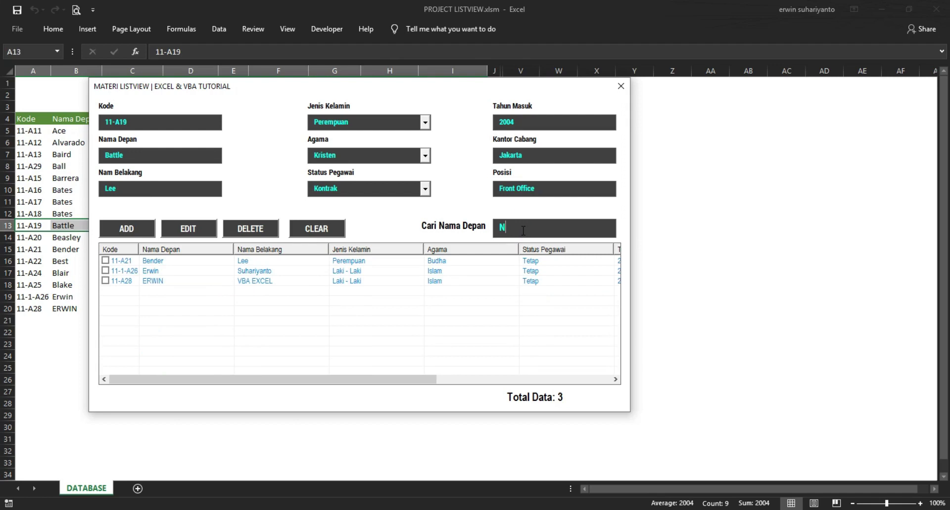
pyautogui.press('BackSpace')
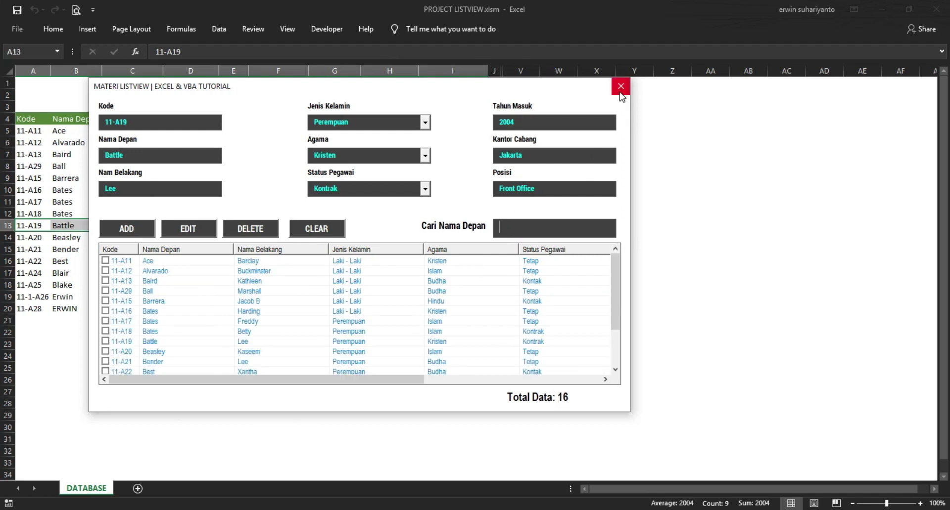
pyautogui.write('N')
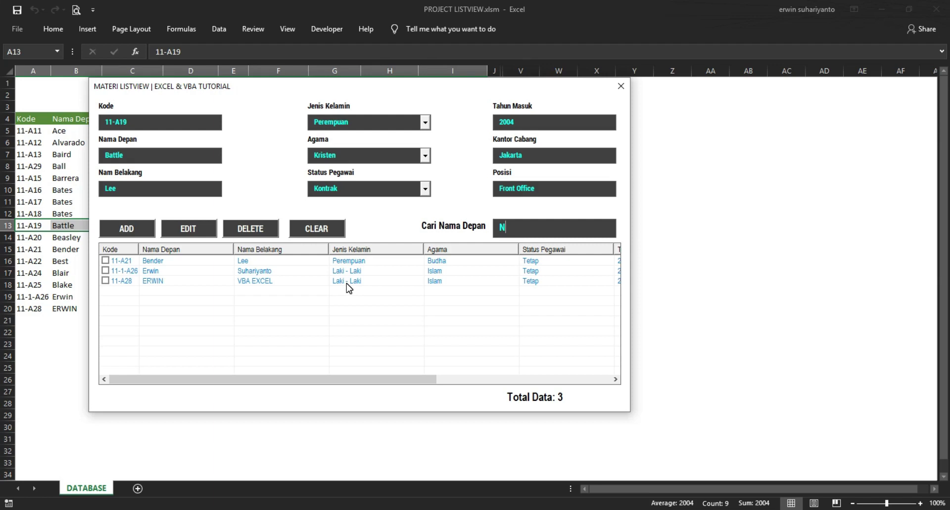
pyautogui.click(620, 86)
pyautogui.click(597, 118)
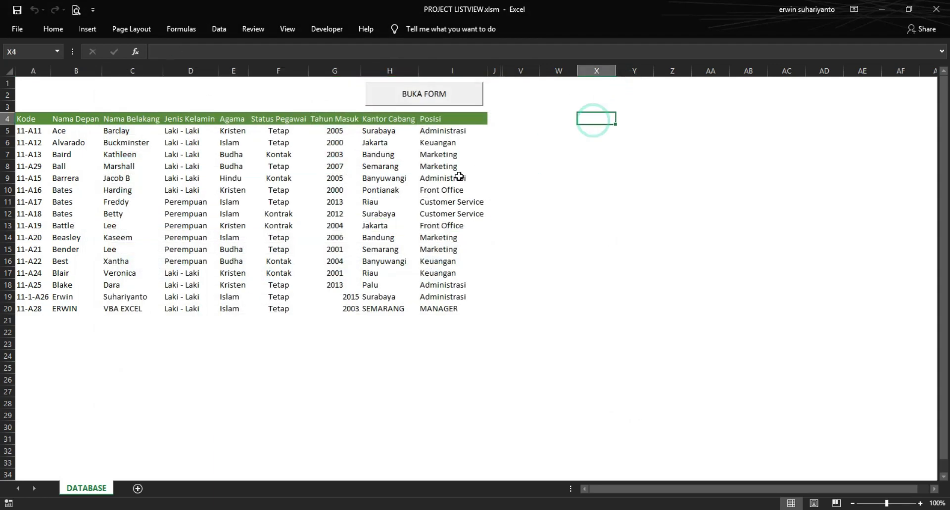